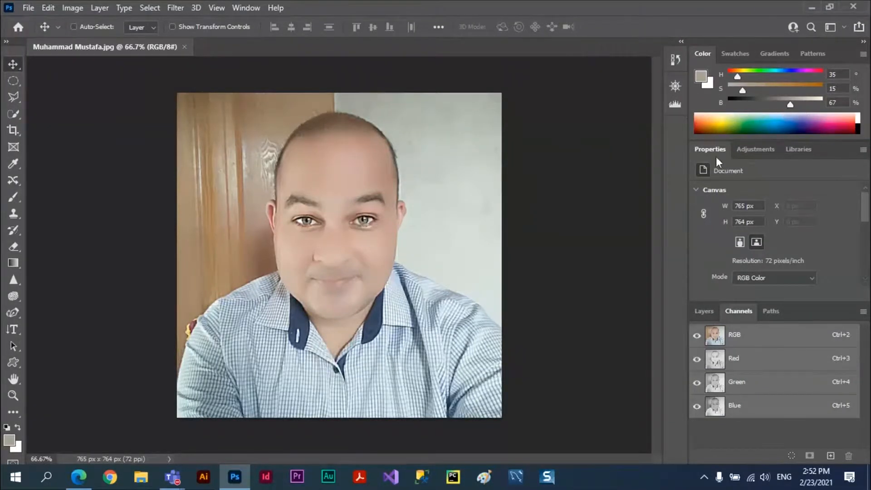
Display the Color panel as a Hue Cube and as a Brightness Cube
{"action": "left_click", "coordinate": [864, 54]}
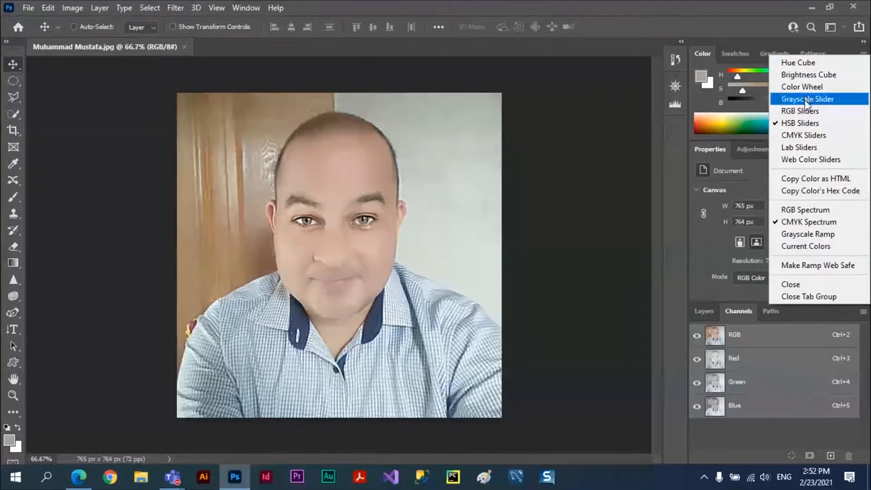
{"action": "left_click", "coordinate": [805, 64]}
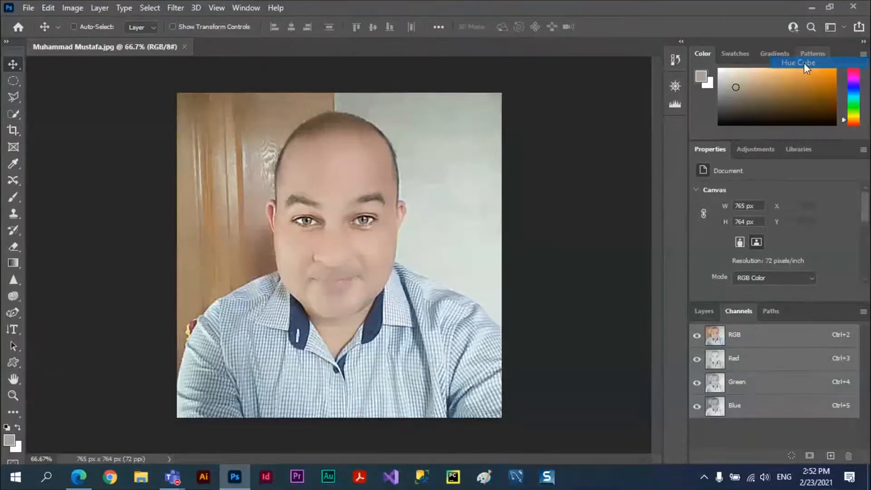
{"action": "left_click", "coordinate": [864, 55]}
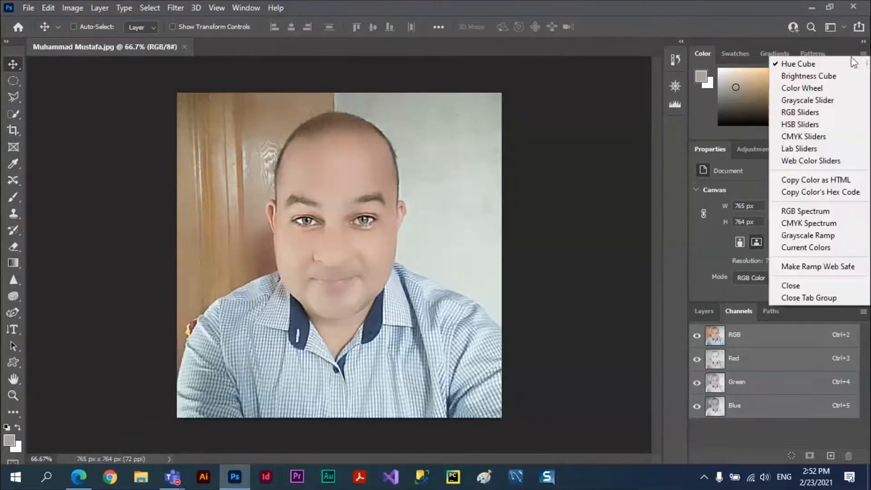
{"action": "left_click", "coordinate": [812, 76]}
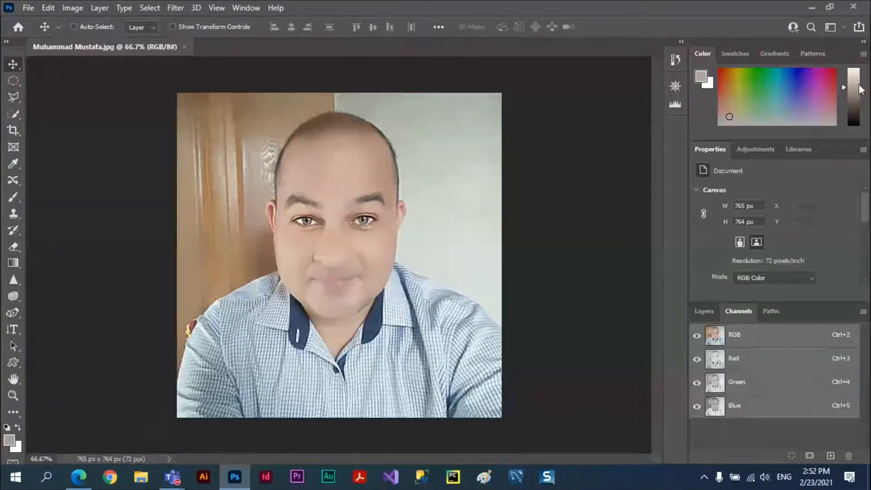
Enlarge the Color panel by collapsing the panel groups below and widening the dock, and show it as a Color Wheel
{"action": "double_click", "coordinate": [710, 149]}
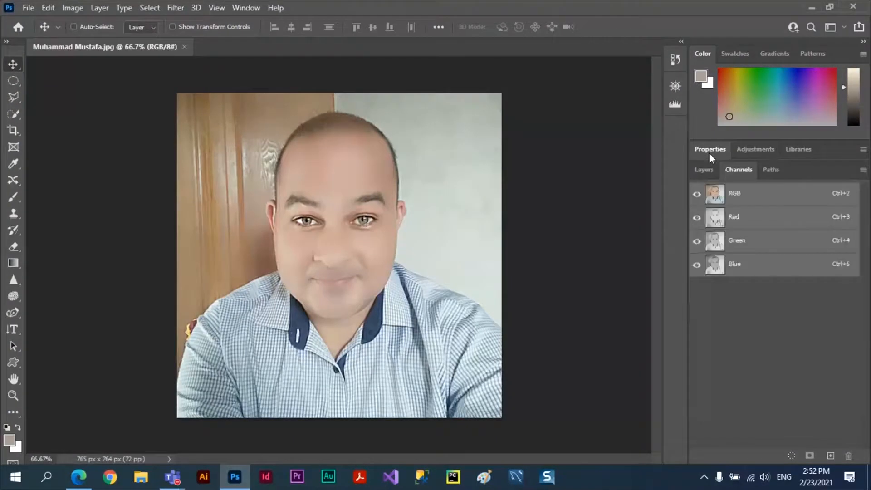
{"action": "double_click", "coordinate": [736, 172]}
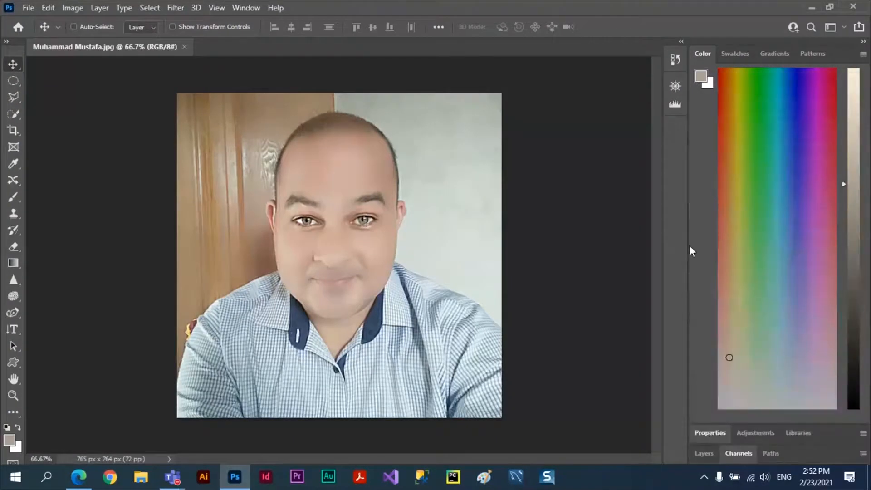
{"action": "left_click_drag", "start_coordinate": [688, 245], "coordinate": [564, 240]}
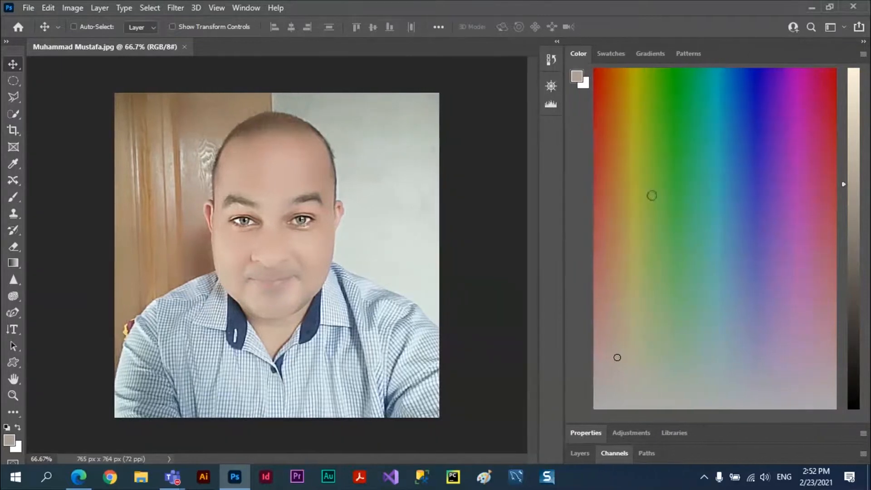
{"action": "left_click", "coordinate": [864, 55]}
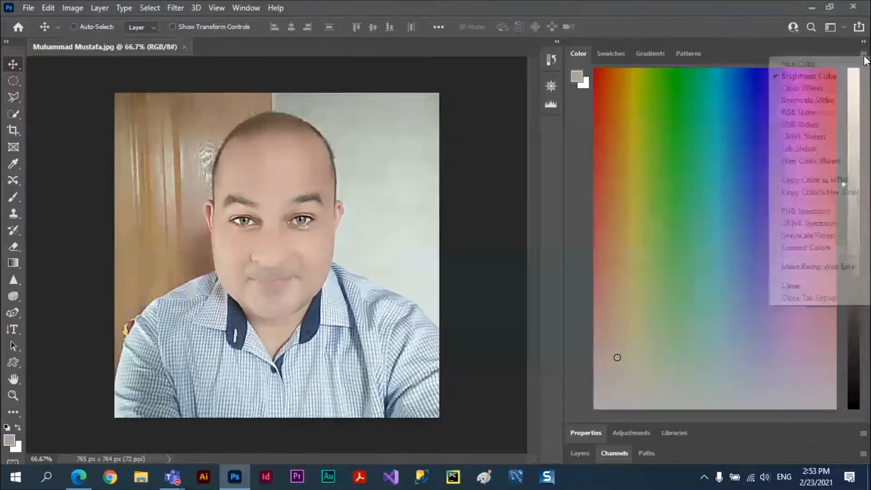
{"action": "left_click", "coordinate": [806, 88]}
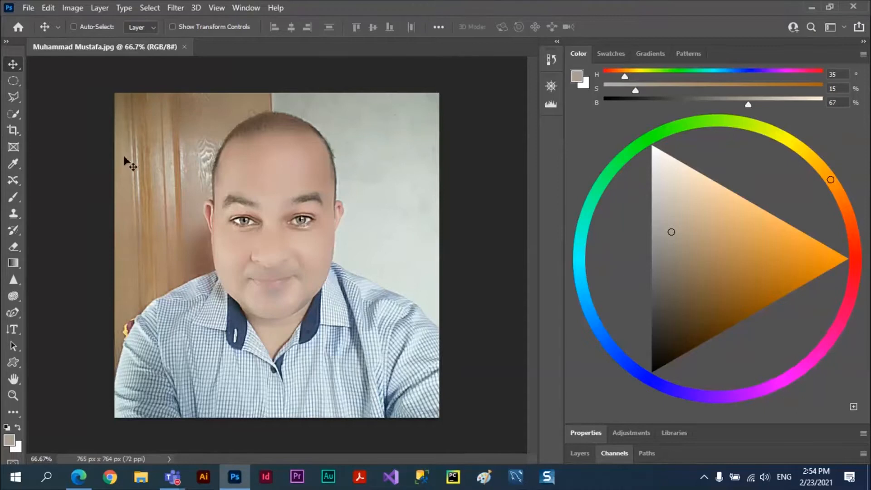
Sample the pale wall and the navy shirt collar in the portrait with the Eyedropper to read their colours on the wheel
{"action": "left_click", "coordinate": [13, 165]}
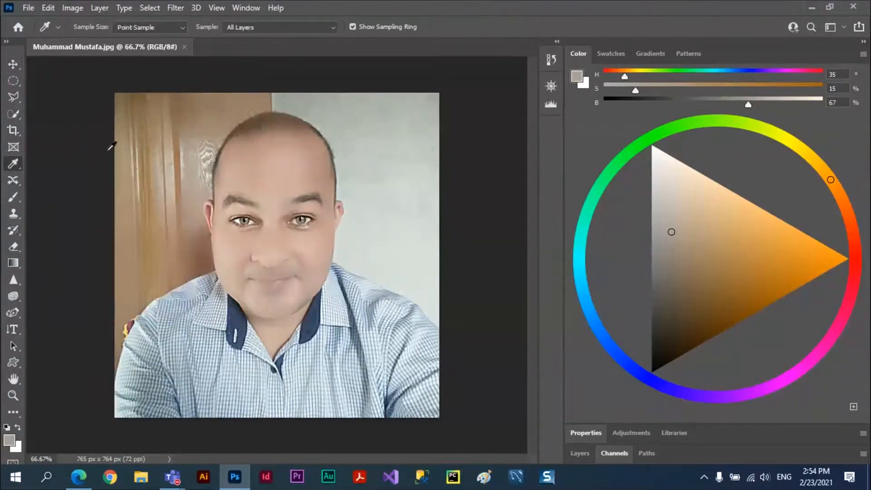
{"action": "left_click", "coordinate": [377, 147]}
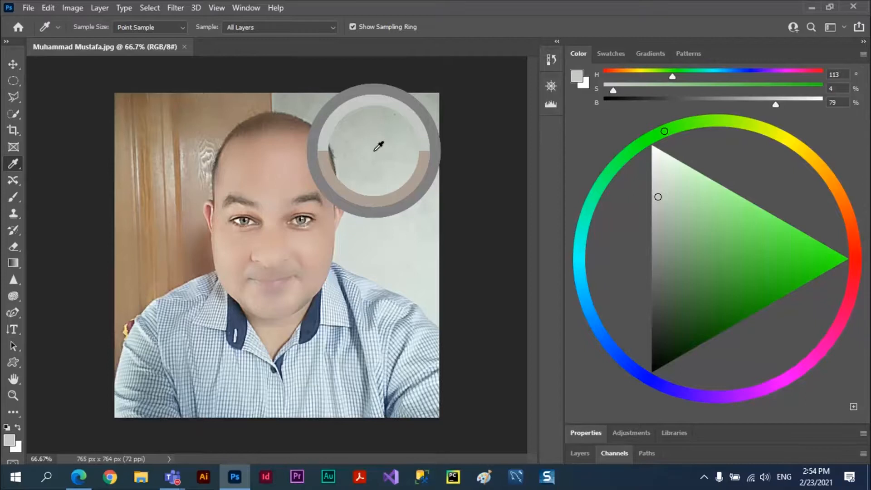
{"action": "left_click_drag", "start_coordinate": [378, 146], "coordinate": [392, 173]}
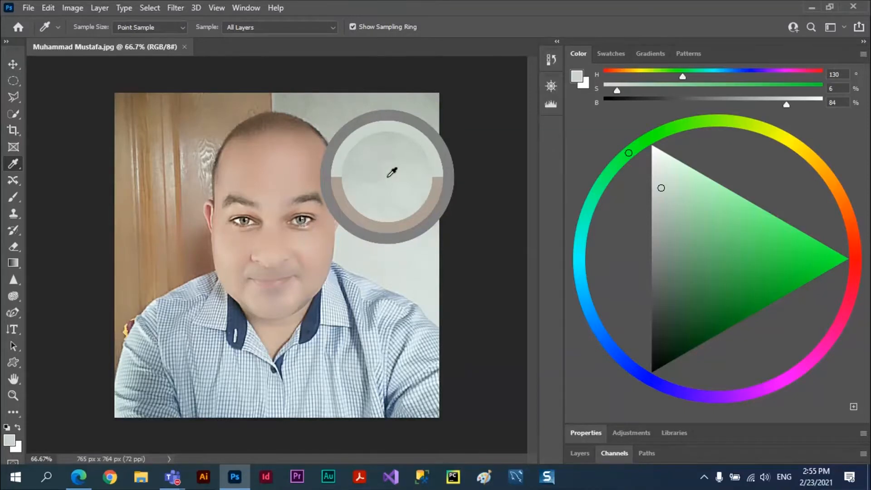
{"action": "left_click_drag", "start_coordinate": [387, 177], "coordinate": [312, 322]}
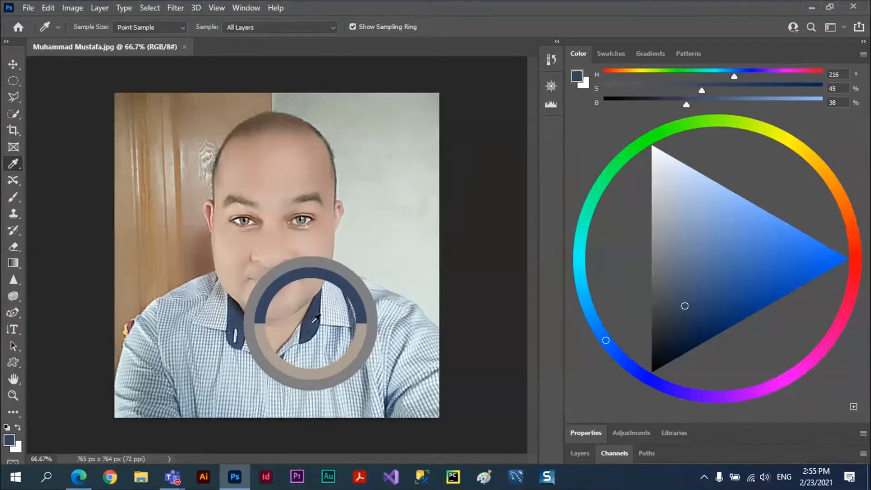
{"action": "left_click_drag", "start_coordinate": [313, 321], "coordinate": [313, 321]}
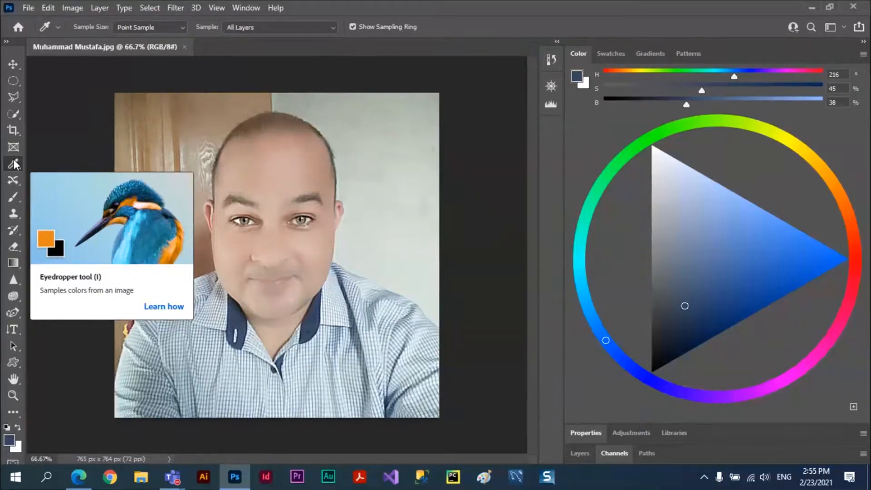
{"action": "left_click", "coordinate": [11, 170]}
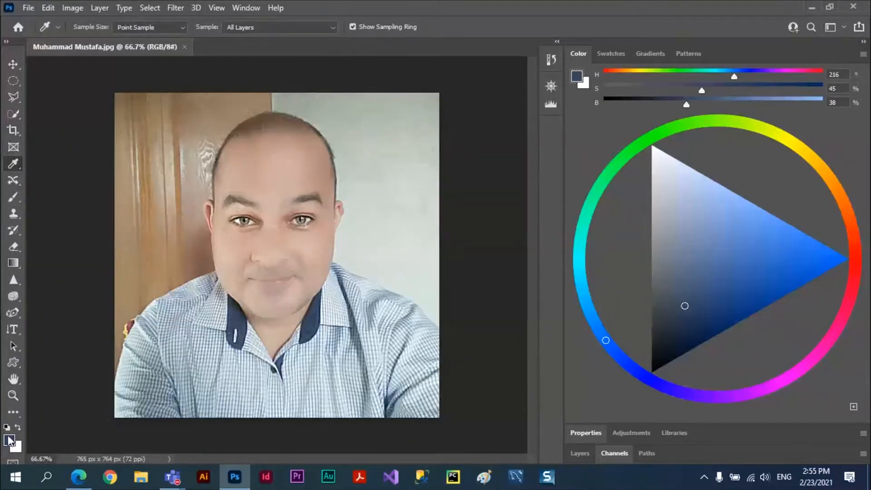
{"action": "left_click", "coordinate": [376, 157]}
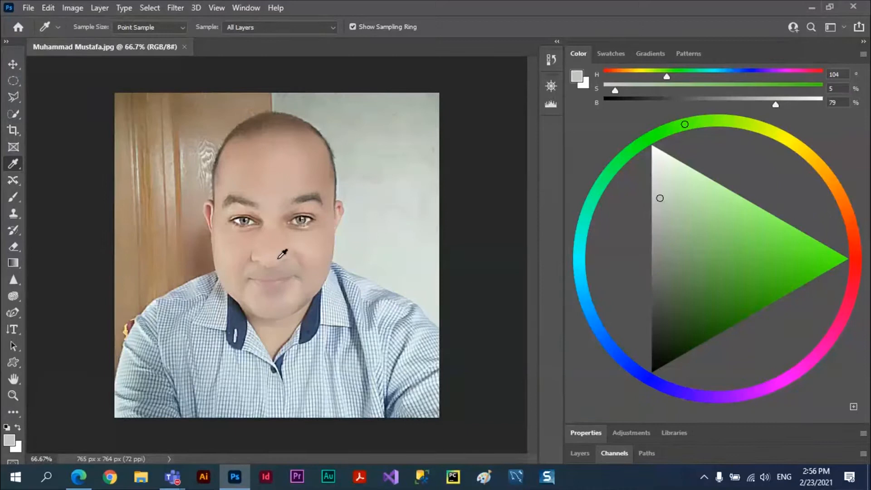
Open color case sear.jpg in place of the portrait and sample rock colours on both canyon walls with the Eyedropper
{"action": "left_click", "coordinate": [185, 47]}
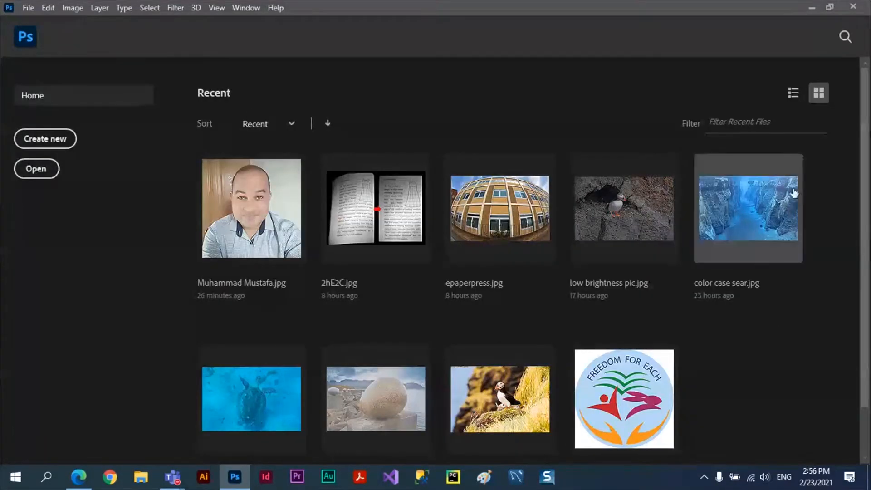
{"action": "left_click", "coordinate": [761, 210]}
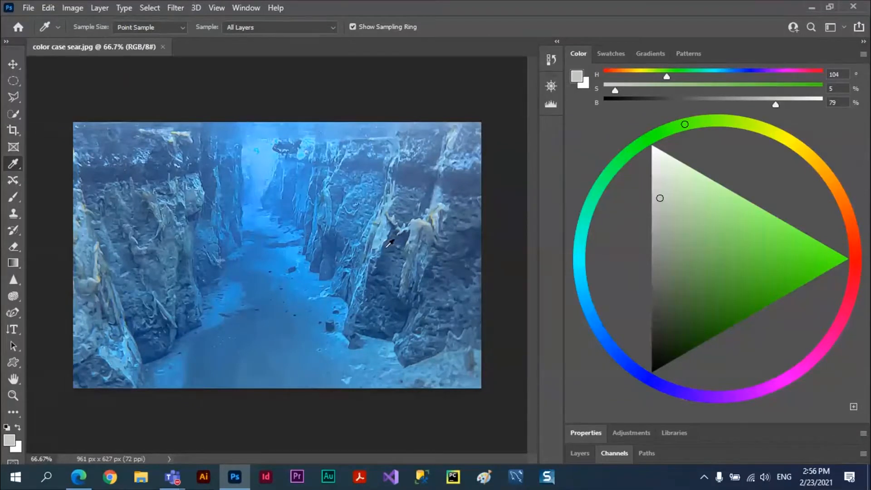
{"action": "left_click", "coordinate": [388, 248]}
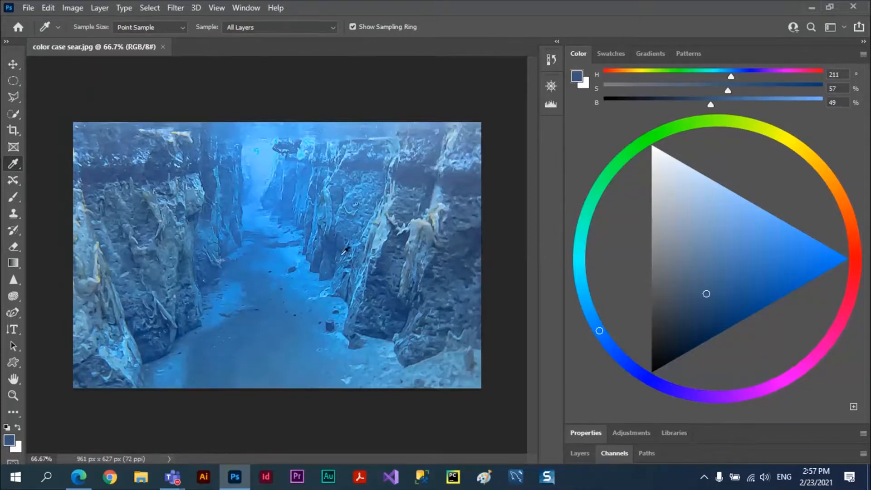
{"action": "left_click", "coordinate": [385, 271]}
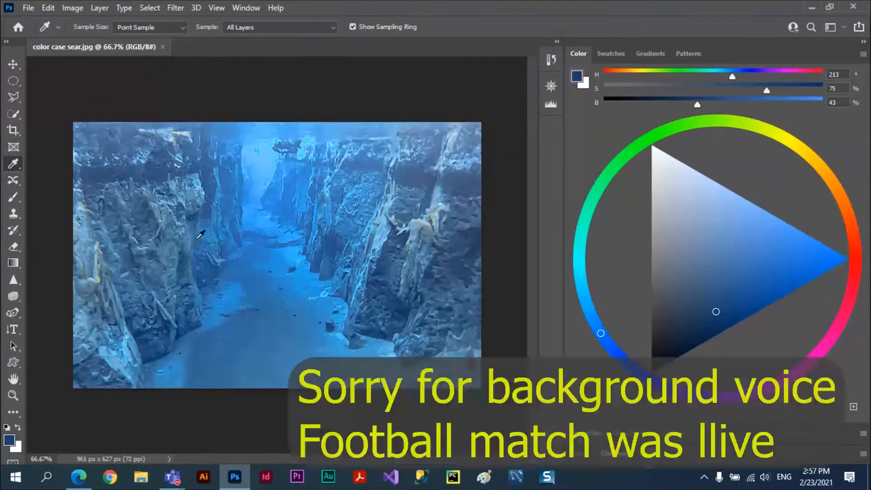
{"action": "left_click", "coordinate": [98, 173]}
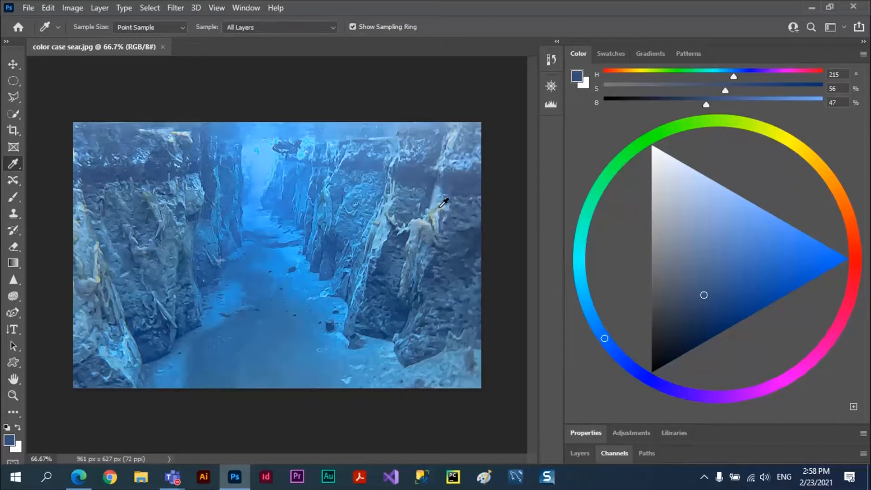
Apply a midtone Color Balance adjustment with the Yellow–Blue level at -58, and sample the upper rock of the left canyon wall
{"action": "left_click", "coordinate": [75, 10]}
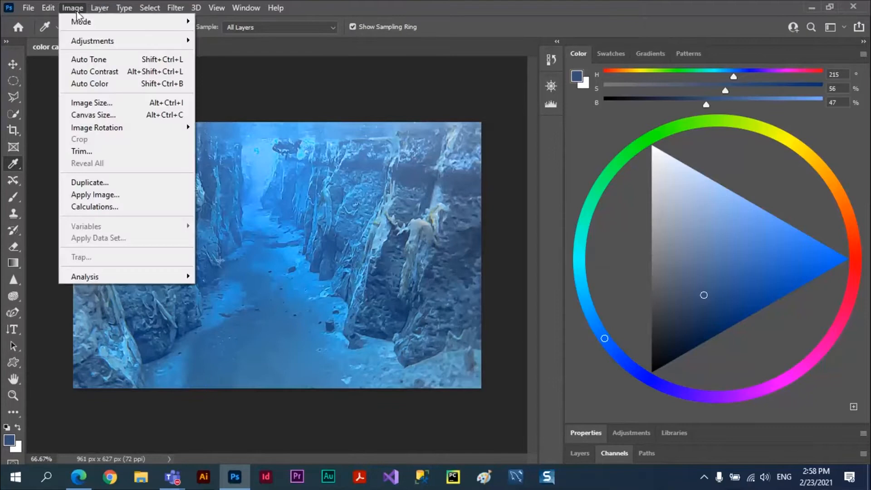
{"action": "mouse_move", "coordinate": [117, 44]}
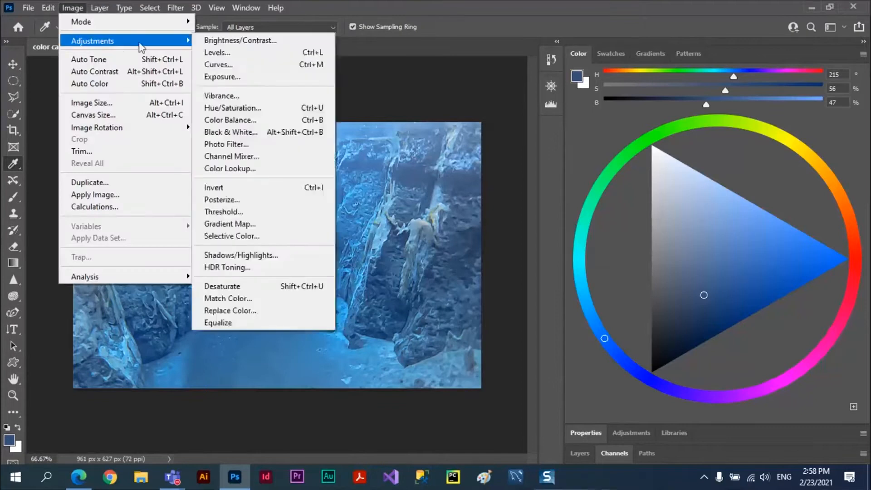
{"action": "left_click", "coordinate": [260, 120]}
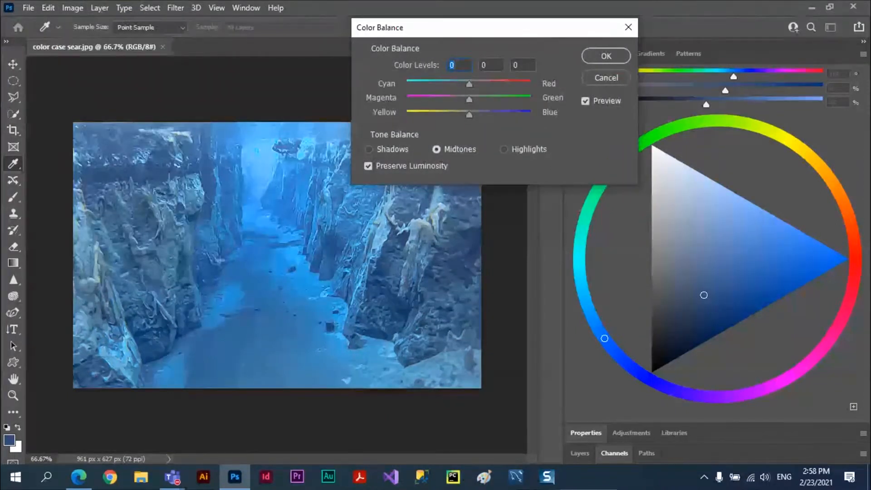
{"action": "left_click_drag", "start_coordinate": [454, 28], "coordinate": [291, 63]}
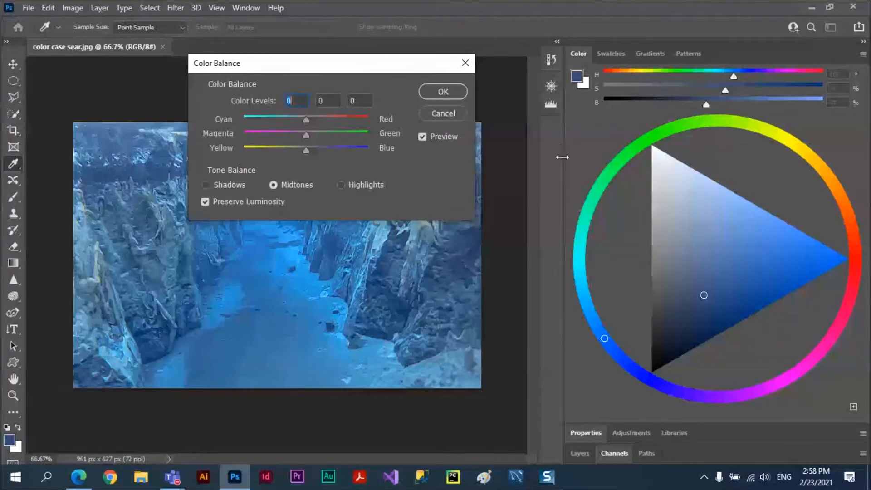
{"action": "left_click_drag", "start_coordinate": [565, 157], "coordinate": [730, 166]}
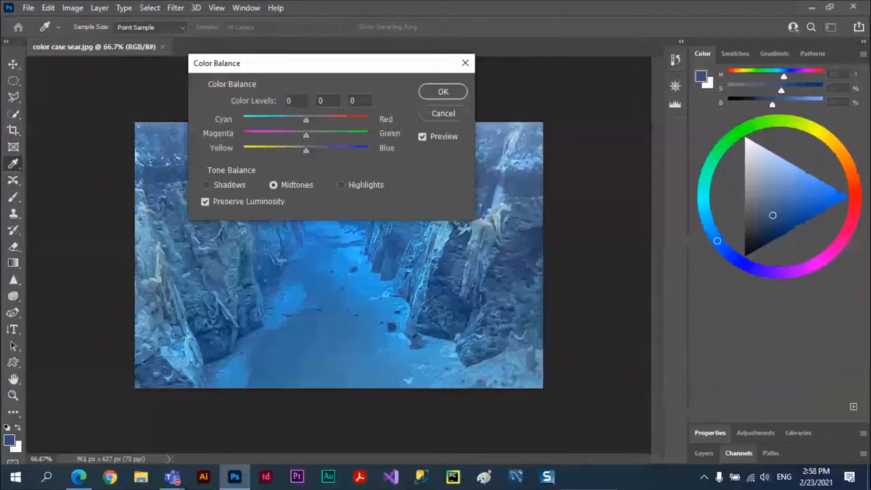
{"action": "left_click_drag", "start_coordinate": [382, 68], "coordinate": [560, 149]}
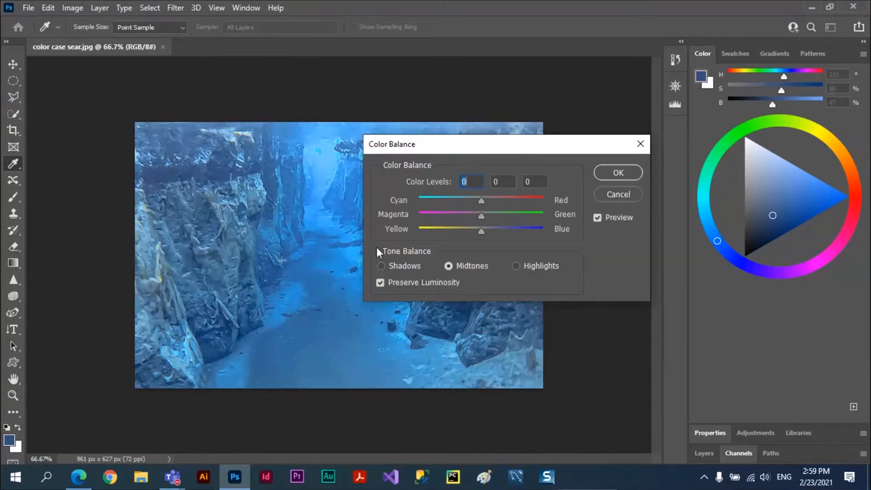
{"action": "left_click", "coordinate": [481, 230]}
{"action": "left_click_drag", "start_coordinate": [481, 230], "coordinate": [445, 233]}
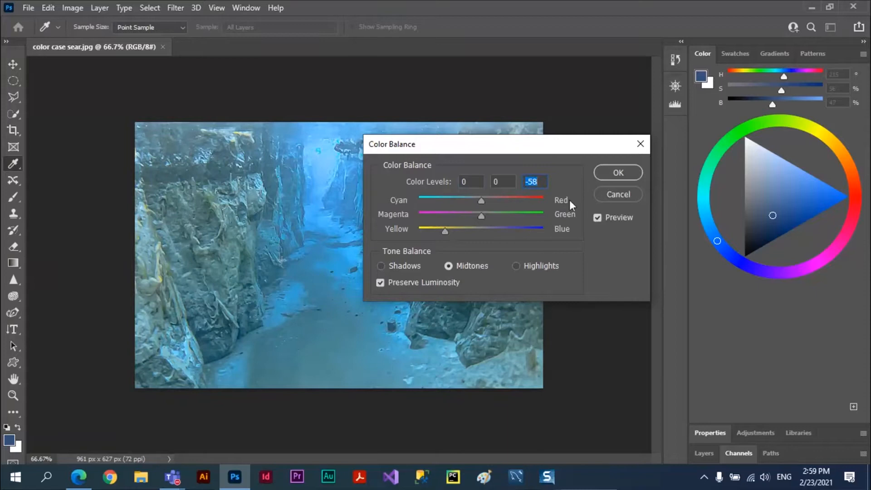
{"action": "left_click", "coordinate": [616, 177]}
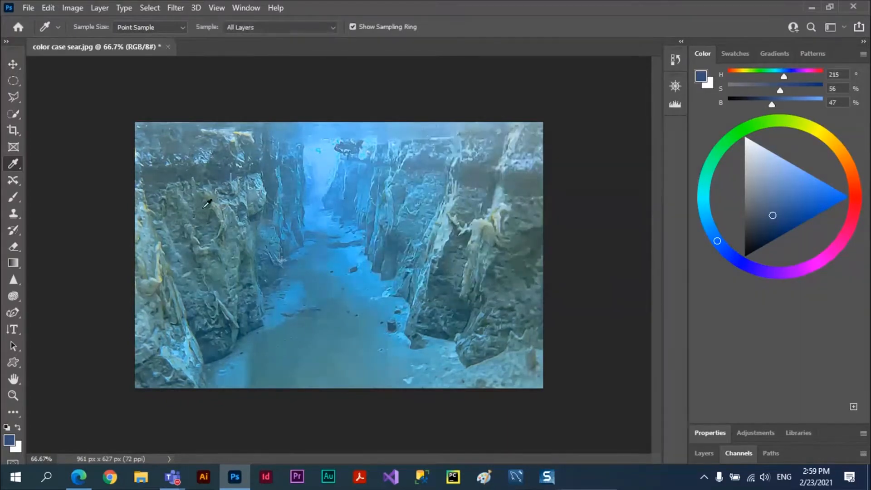
{"action": "left_click", "coordinate": [171, 175]}
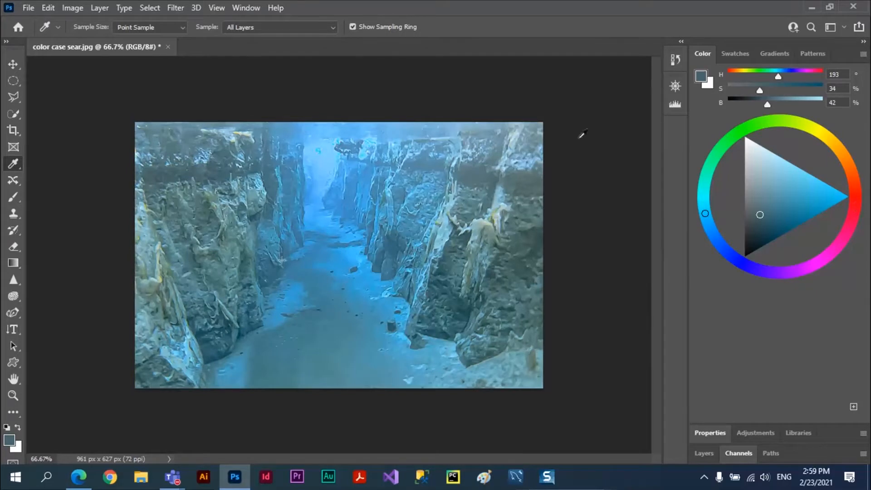
Apply a second midtone Color Balance adjustment with the Cyan–Red level at +63, and sample the dark rock of the right wall
{"action": "left_click", "coordinate": [81, 9]}
{"action": "mouse_move", "coordinate": [141, 41]}
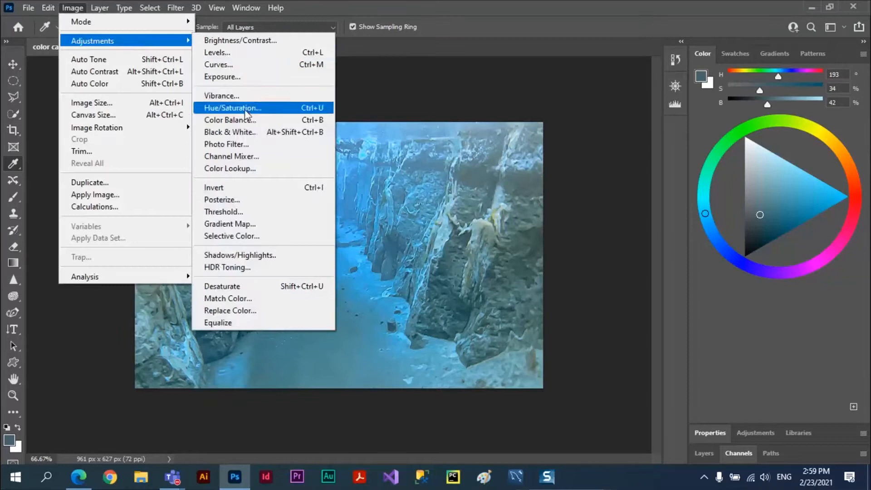
{"action": "left_click", "coordinate": [248, 122]}
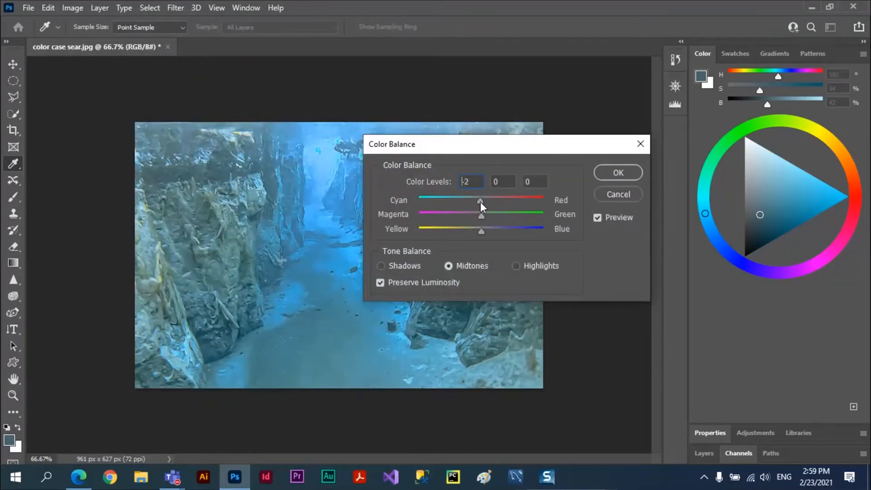
{"action": "left_click_drag", "start_coordinate": [489, 202], "coordinate": [521, 200]}
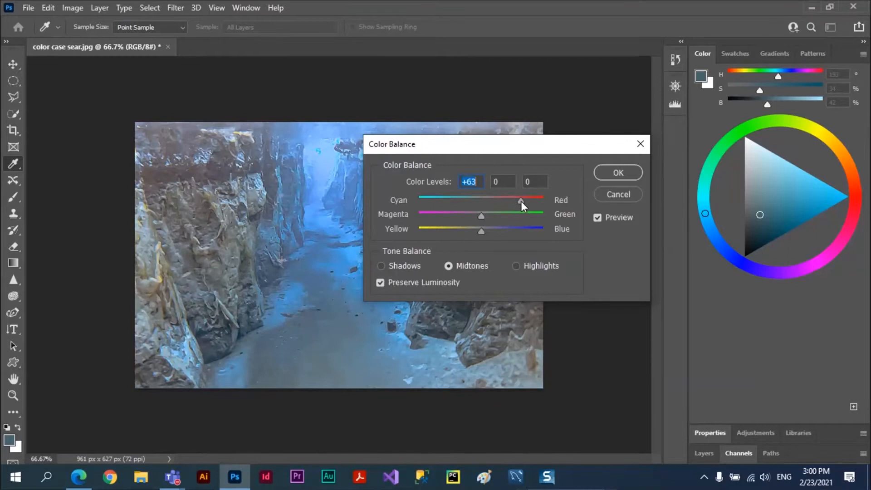
{"action": "left_click", "coordinate": [622, 173]}
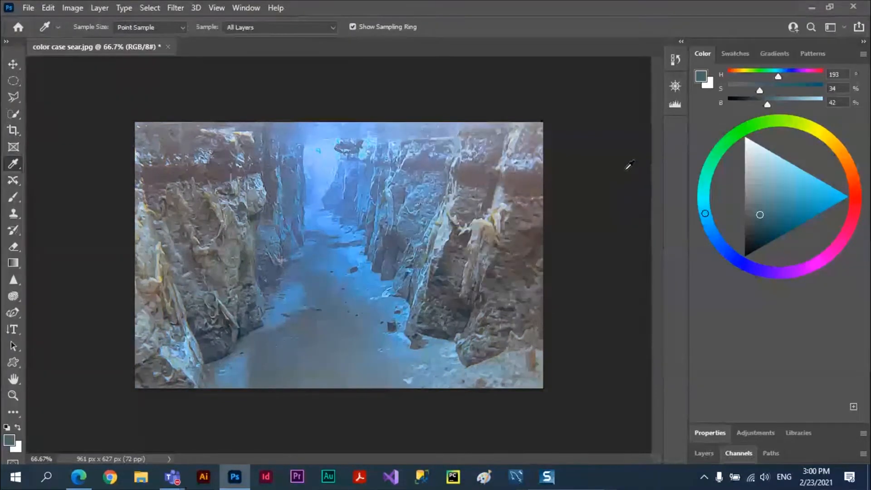
{"action": "left_click", "coordinate": [524, 256]}
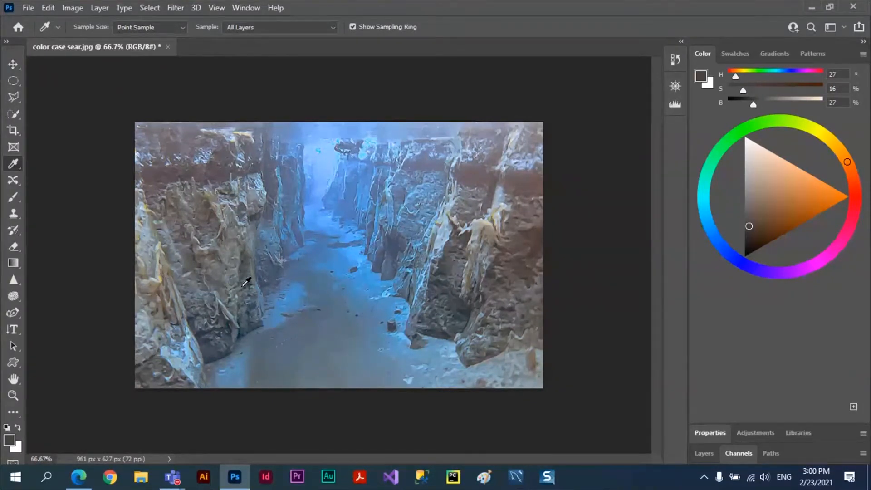
Try a third midtone Color Balance adjustment, shifting Cyan–Red toward red and Magenta–Green toward magenta
{"action": "left_click", "coordinate": [73, 7]}
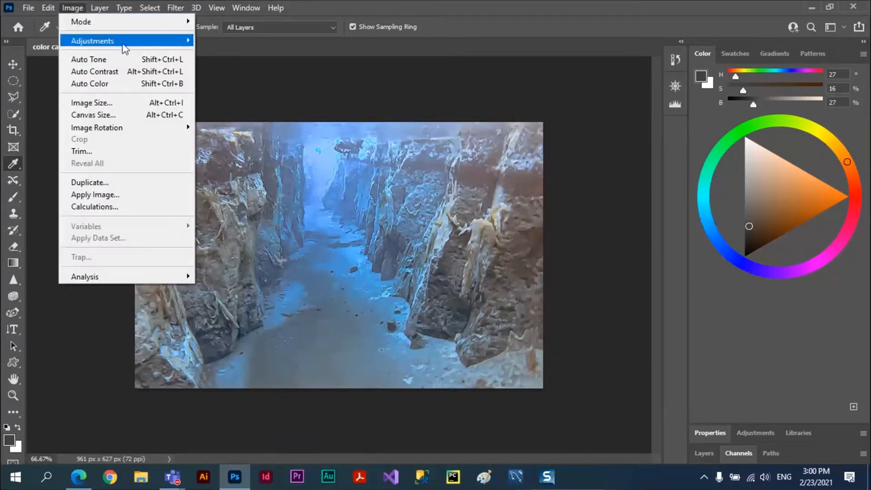
{"action": "mouse_move", "coordinate": [123, 45]}
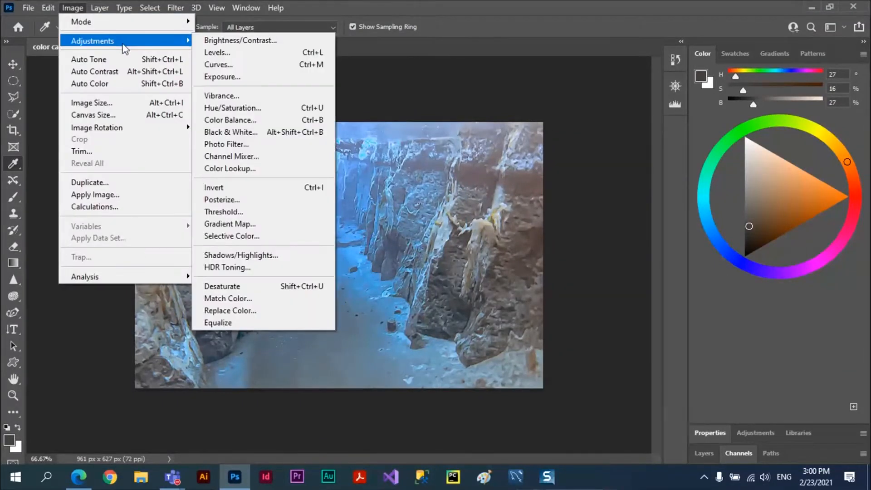
{"action": "left_click", "coordinate": [244, 119]}
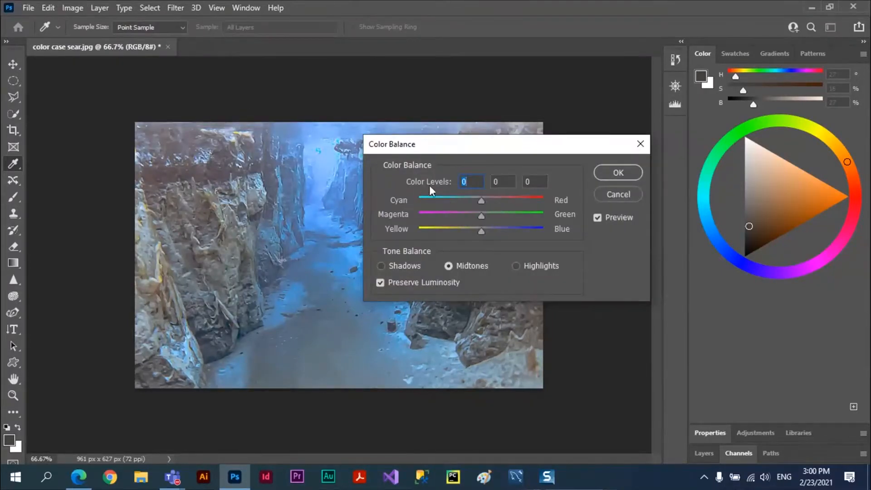
{"action": "left_click", "coordinate": [467, 183]}
{"action": "double_click", "coordinate": [464, 182]}
{"action": "left_click_drag", "start_coordinate": [490, 203], "coordinate": [497, 201]}
{"action": "left_click", "coordinate": [498, 201]}
{"action": "mouse_move", "coordinate": [481, 218]}
{"action": "left_mouse_down"}
{"action": "mouse_move", "coordinate": [497, 215]}
{"action": "mouse_move", "coordinate": [464, 219]}
{"action": "left_mouse_up"}
Try the highlights in Color Balance with the Cyan–Red level at +61, keeping the dialog clear of the canyon
{"action": "left_click", "coordinate": [515, 266]}
{"action": "left_click_drag", "start_coordinate": [579, 148], "coordinate": [652, 154]}
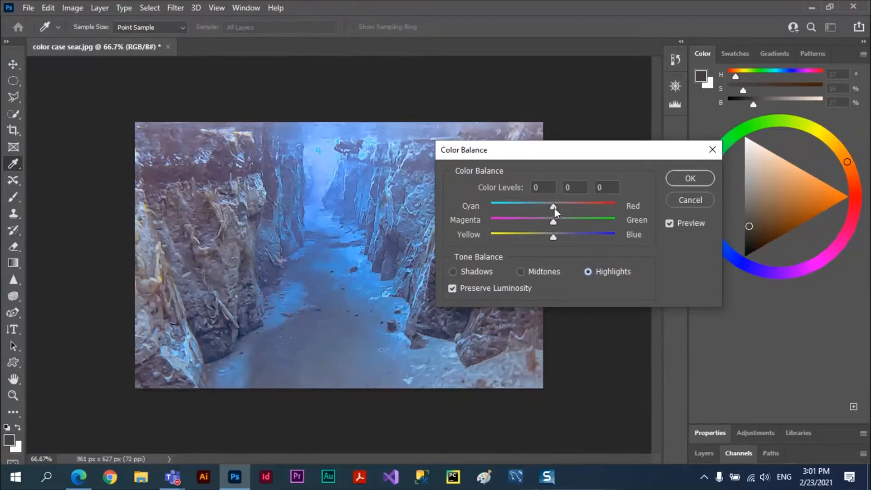
{"action": "left_click_drag", "start_coordinate": [577, 205], "coordinate": [592, 203]}
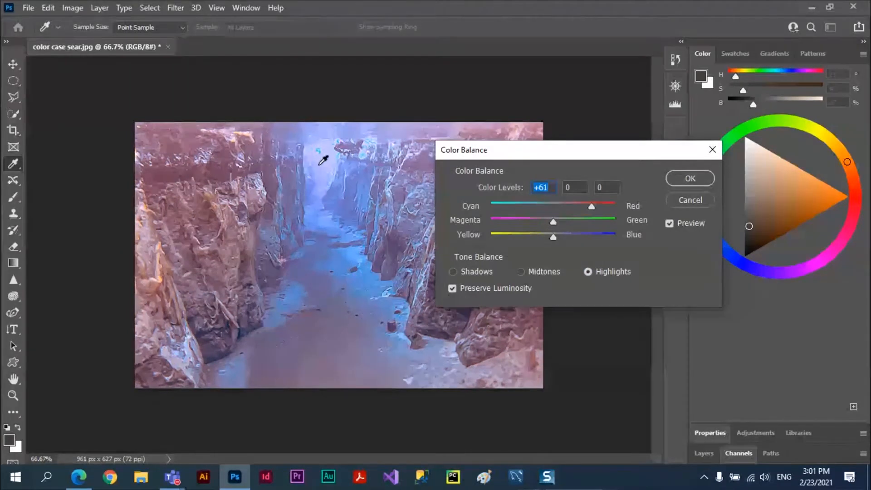
Try the shadows in Color Balance with the Cyan–Red level at -14 and at +70
{"action": "left_click", "coordinate": [454, 272]}
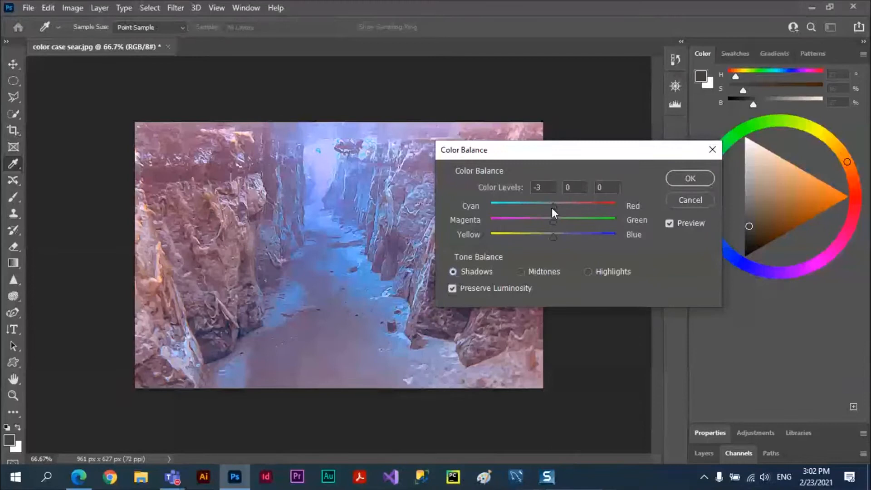
{"action": "mouse_move", "coordinate": [552, 207]}
{"action": "left_mouse_down"}
{"action": "mouse_move", "coordinate": [521, 209]}
{"action": "mouse_move", "coordinate": [575, 208]}
{"action": "mouse_move", "coordinate": [545, 212]}
{"action": "left_mouse_up"}
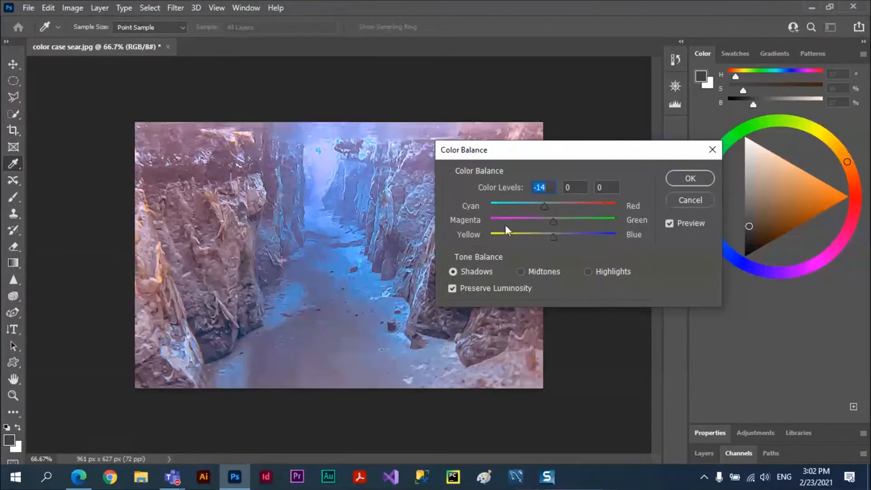
{"action": "left_click_drag", "start_coordinate": [547, 206], "coordinate": [598, 203]}
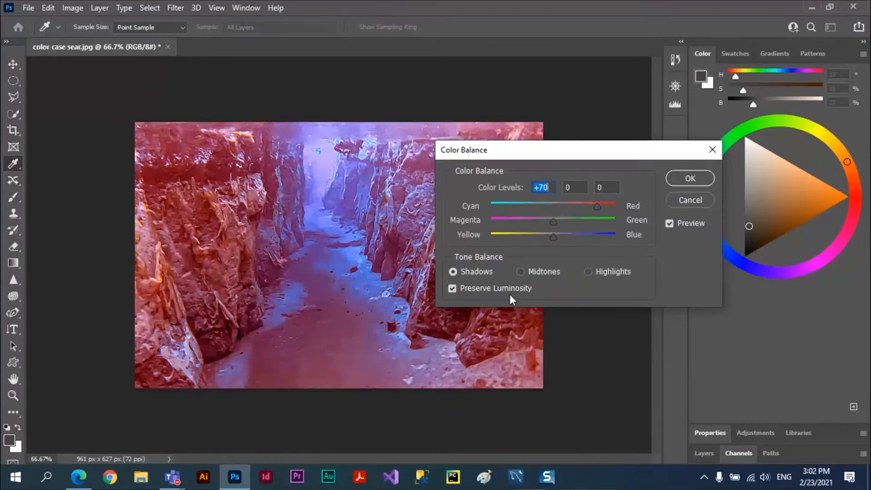
Compare the canyon photo with Preserve Luminosity off and on, and with the Color Balance preview off and on
{"action": "left_click", "coordinate": [453, 291]}
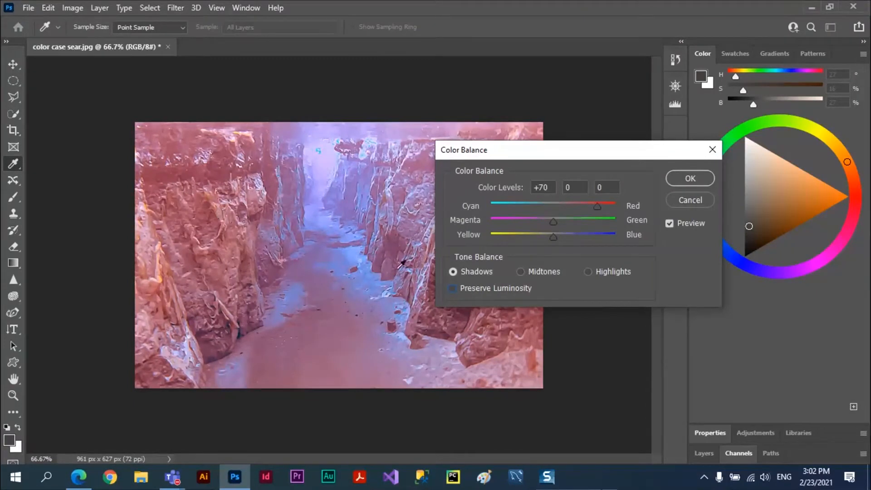
{"action": "left_click", "coordinate": [452, 288]}
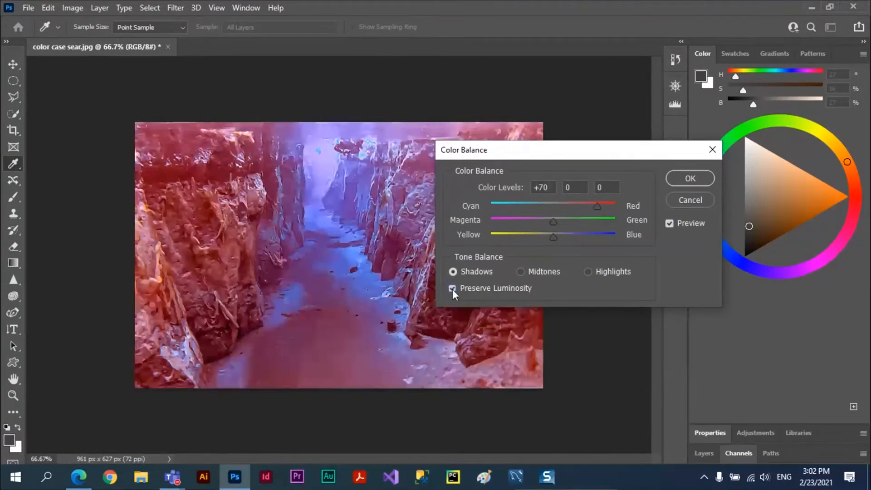
{"action": "left_click", "coordinate": [670, 225]}
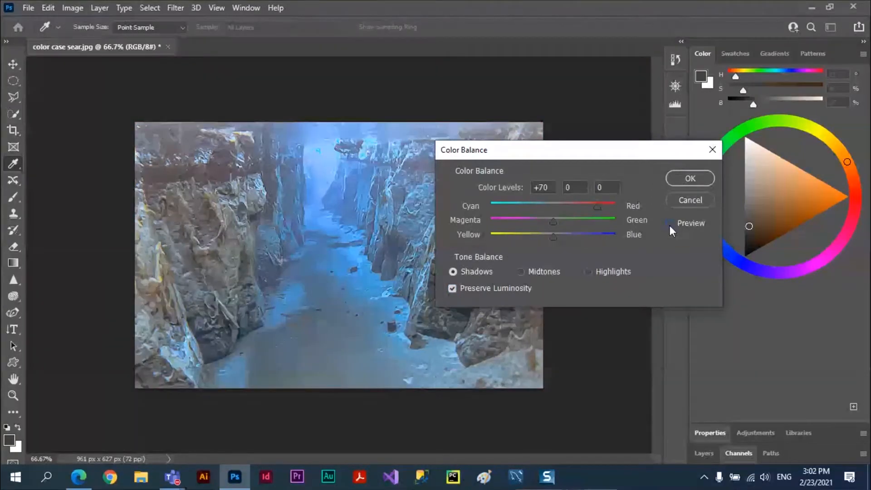
{"action": "left_click", "coordinate": [670, 225]}
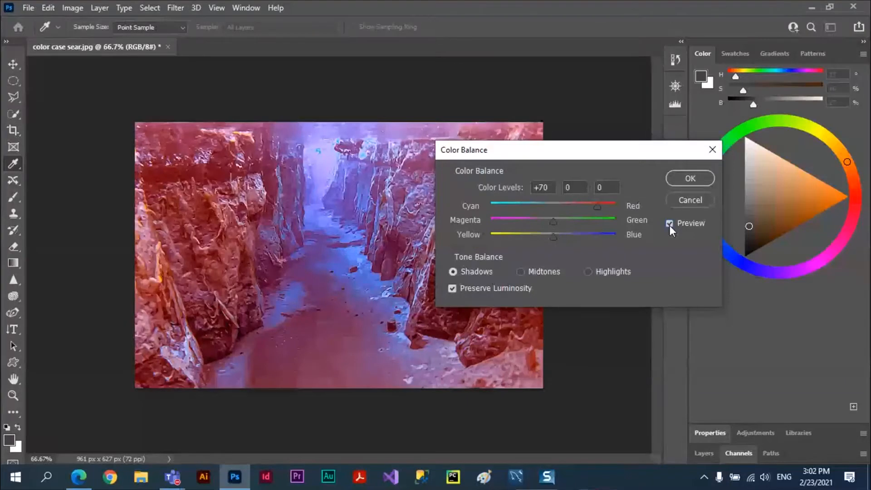
{"action": "left_click", "coordinate": [670, 225]}
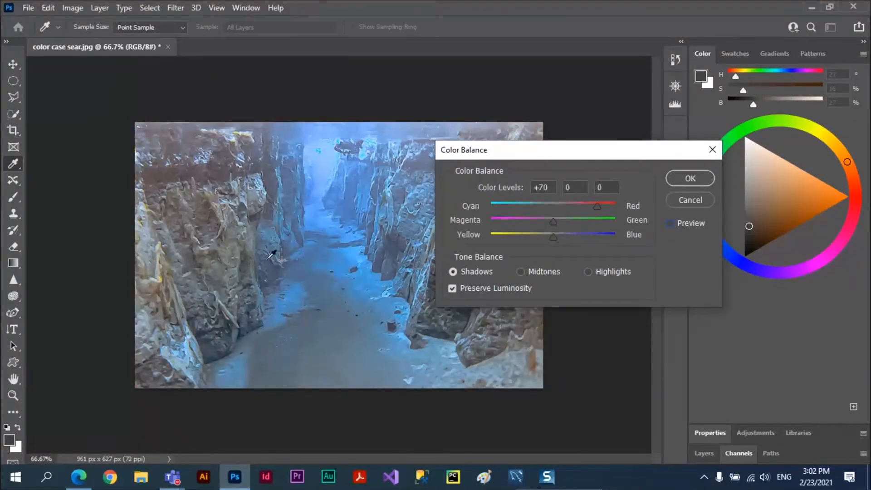
{"action": "left_click", "coordinate": [670, 223]}
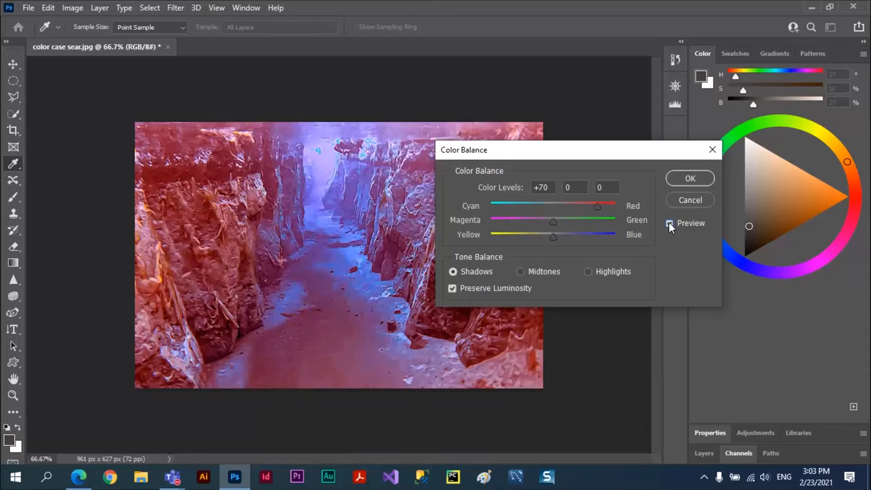
Discard the open Color Balance adjustment and close color case sear.jpg without saving the changes
{"action": "left_click", "coordinate": [712, 148]}
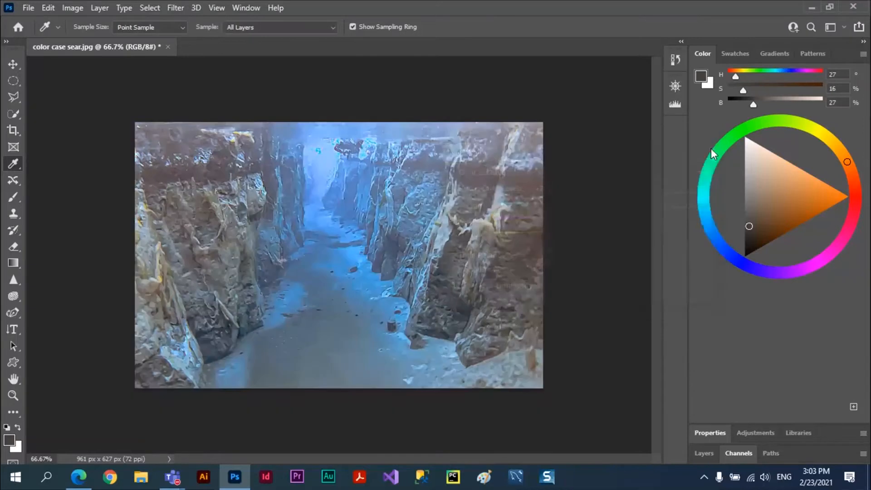
{"action": "left_click", "coordinate": [168, 48]}
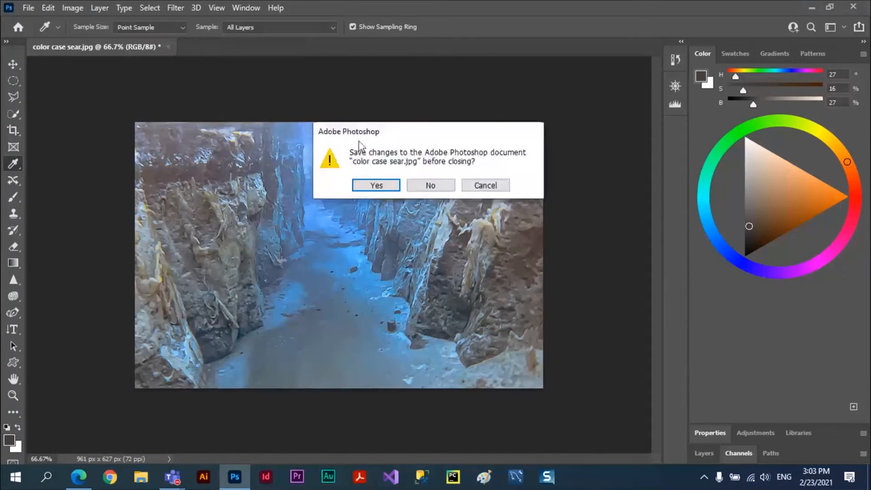
{"action": "left_click", "coordinate": [431, 186]}
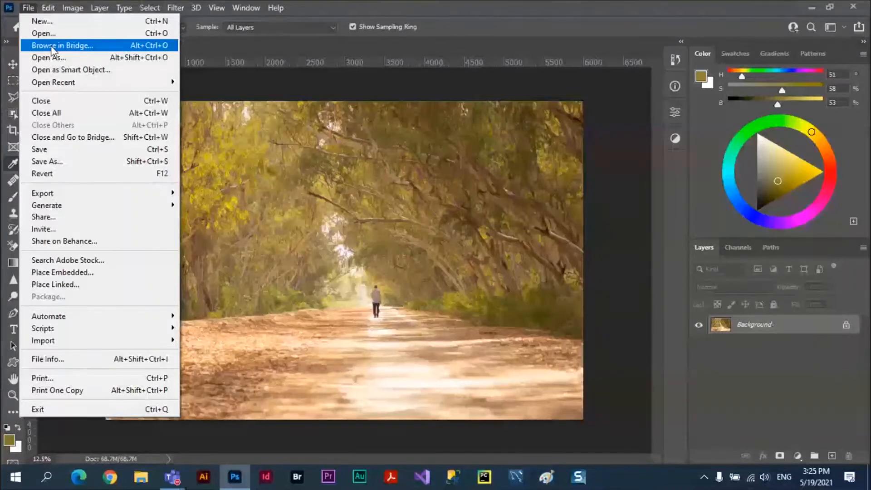
Browse the Photoshop Stuff folder in Bridge and open facial-waxing-side-of-face.jpg in Photoshop
{"action": "left_click", "coordinate": [50, 46]}
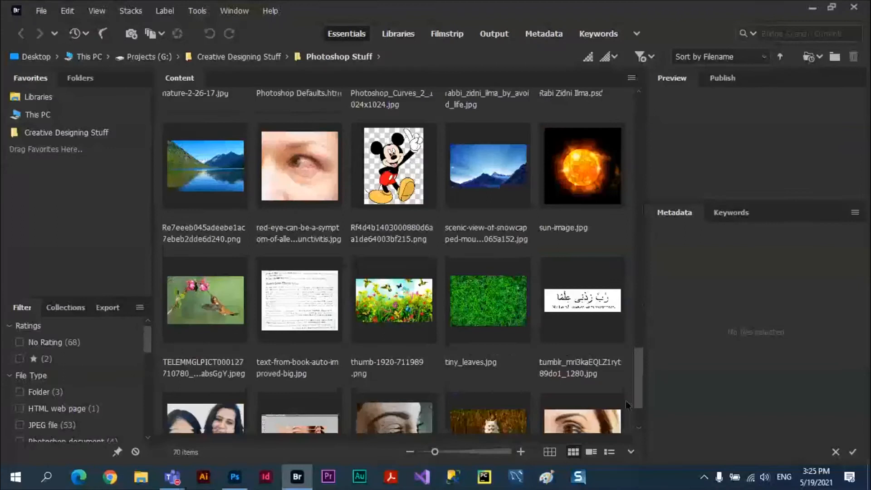
{"action": "scroll", "coordinate": [626, 402], "scroll_direction": "down", "scroll_amount": 5}
{"action": "double_click", "coordinate": [387, 363]}
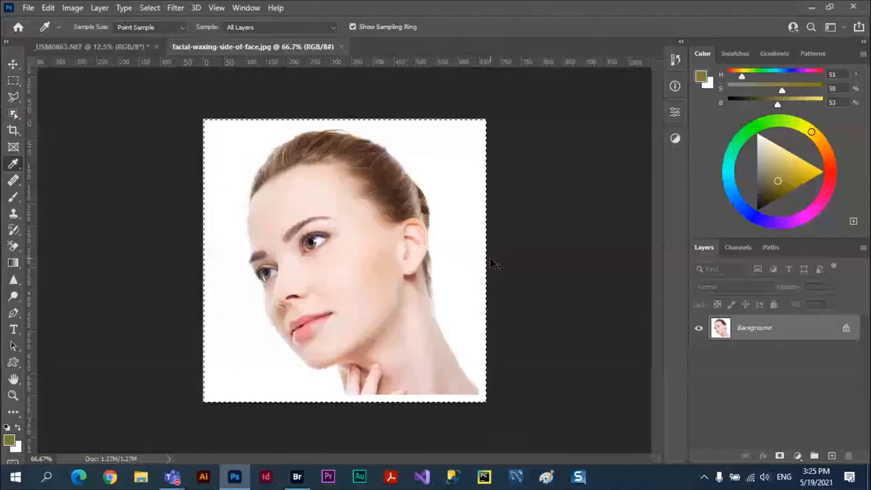
Paste the copied portrait into _USM0863.NEF and move it over the trees on the left side of the photo
{"action": "key", "text": "ctrl+Tab"}
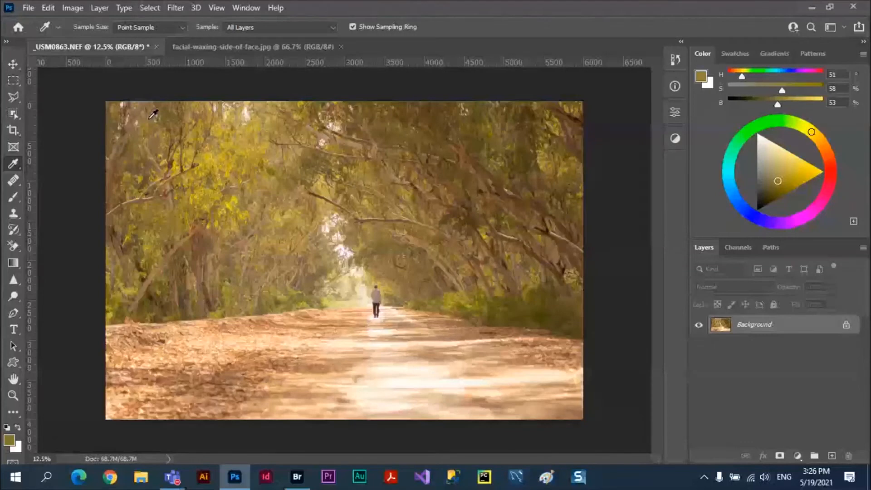
{"action": "key", "text": "ctrl+v"}
{"action": "key", "text": "v"}
{"action": "left_click_drag", "start_coordinate": [350, 272], "coordinate": [228, 223]}
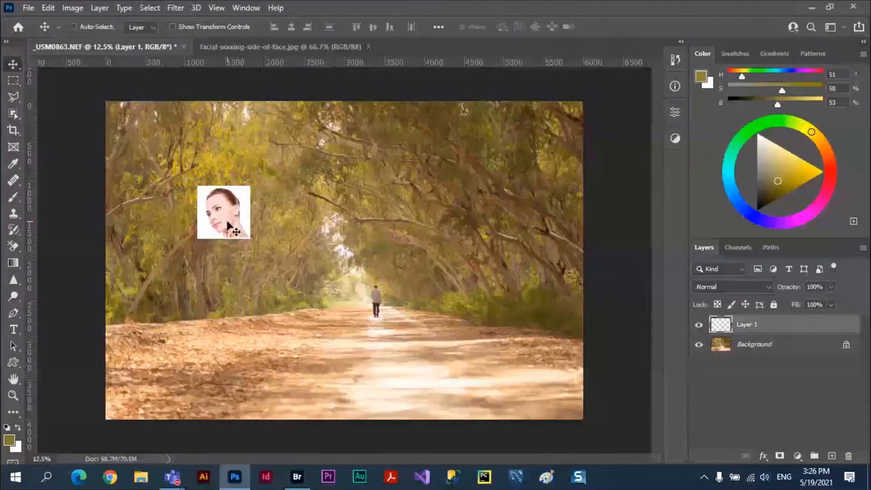
Enlarge the pasted portrait to about three times its size and place a duplicate level with it on the right
{"action": "key", "text": "ctrl+t"}
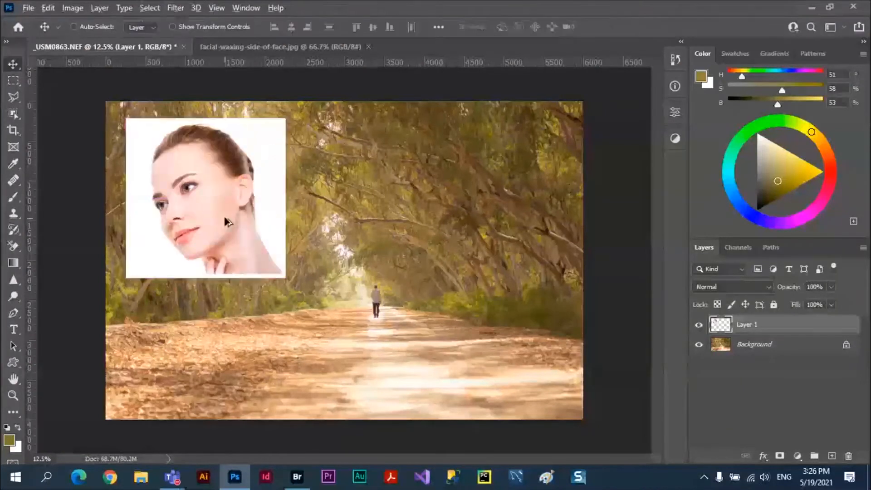
{"action": "left_click_drag", "start_coordinate": [227, 220], "coordinate": [452, 220]}
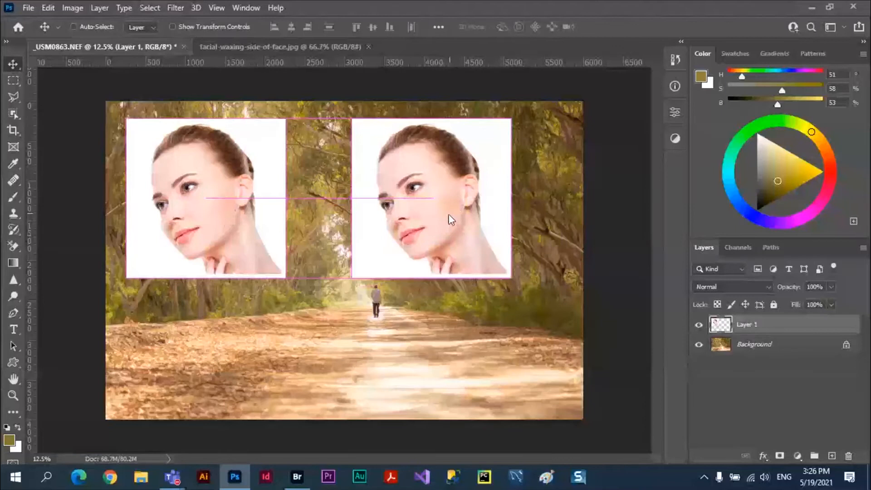
{"action": "left_click_drag", "start_coordinate": [452, 220], "coordinate": [452, 220]}
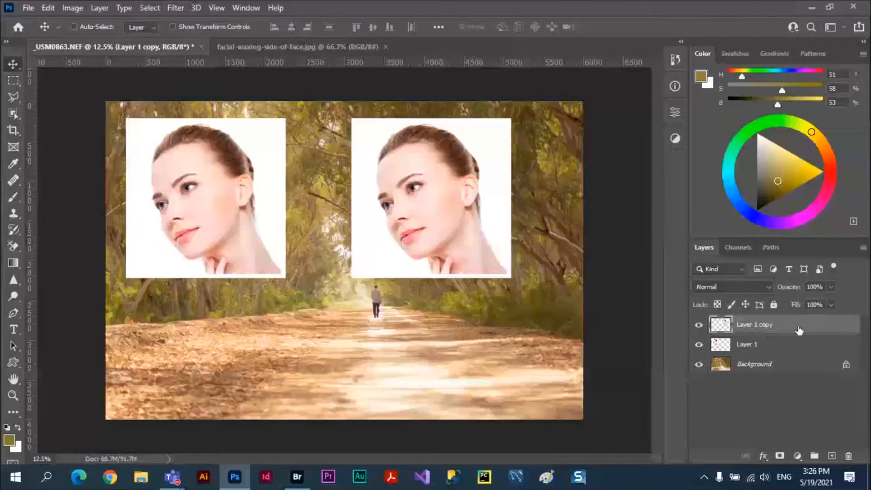
Start a Photo Filter on the duplicate portrait layer with the Underwater filter and a density of 100%
{"action": "left_click", "coordinate": [73, 8]}
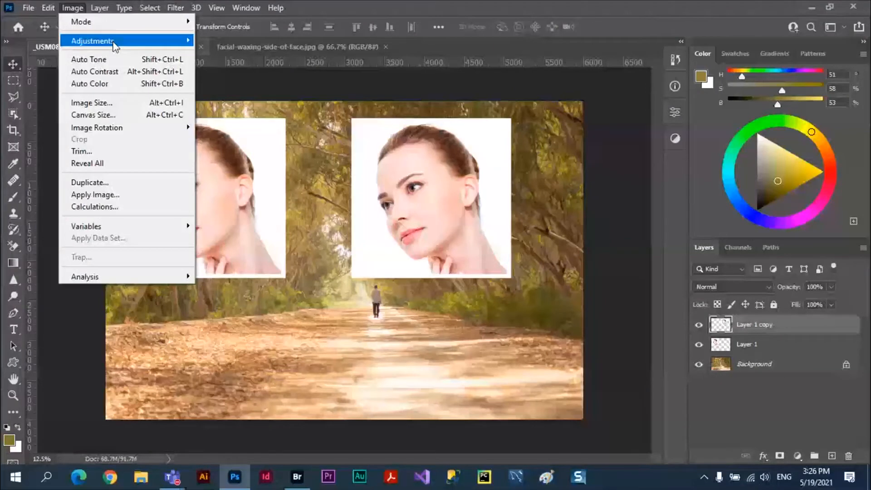
{"action": "left_click", "coordinate": [227, 142]}
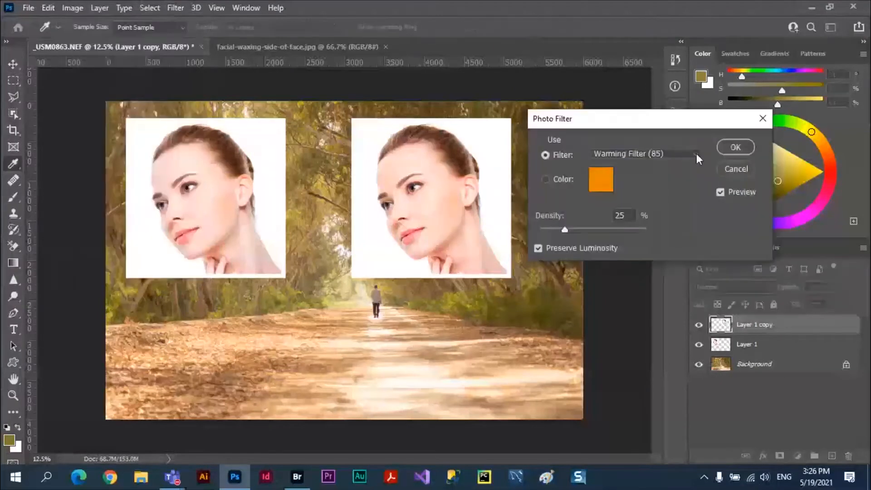
{"action": "left_click", "coordinate": [696, 153]}
{"action": "left_click", "coordinate": [636, 391]}
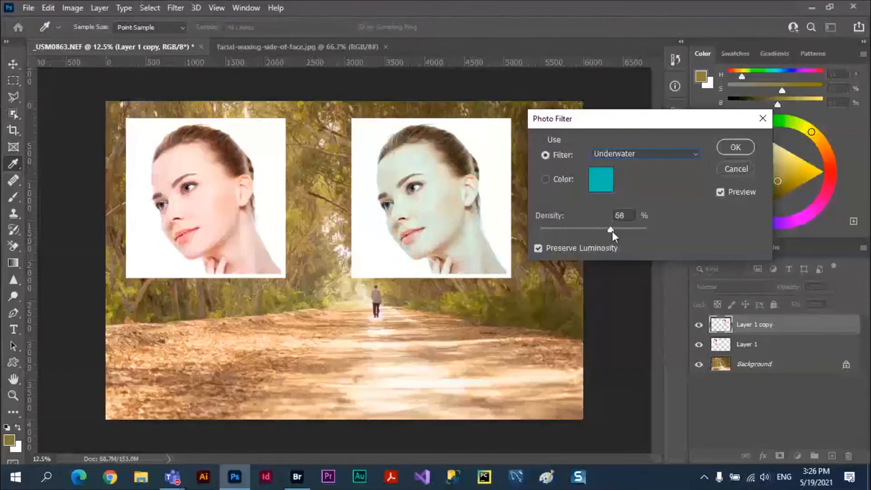
{"action": "left_click_drag", "start_coordinate": [612, 230], "coordinate": [627, 231]}
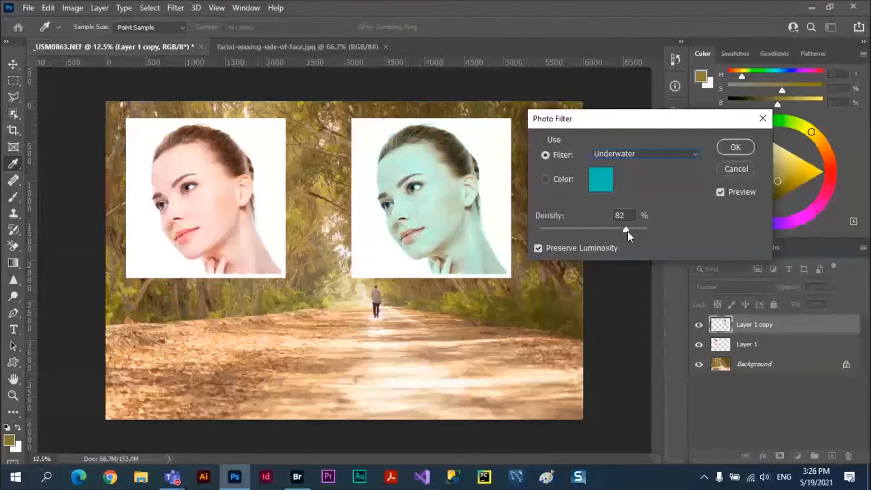
{"action": "left_click_drag", "start_coordinate": [627, 230], "coordinate": [654, 233]}
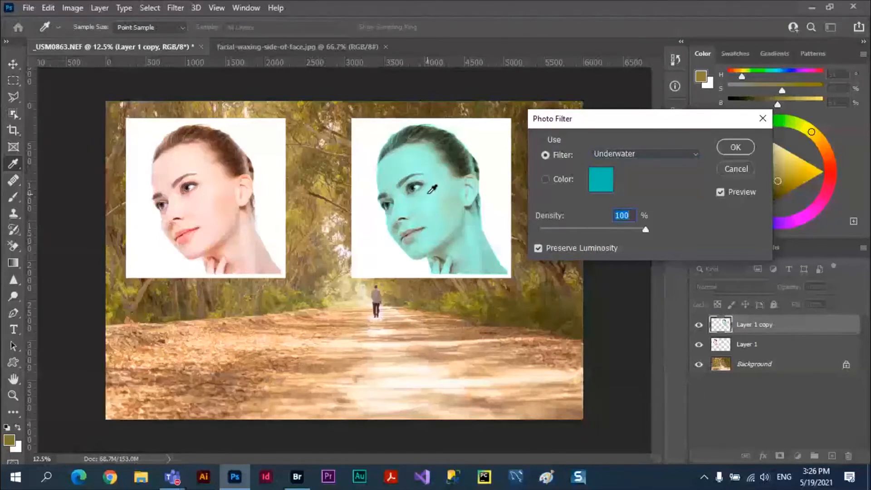
Try the Warming Filter (85) and Cooling Filter (80) presets on the duplicate portrait at 100% density
{"action": "left_click", "coordinate": [697, 155]}
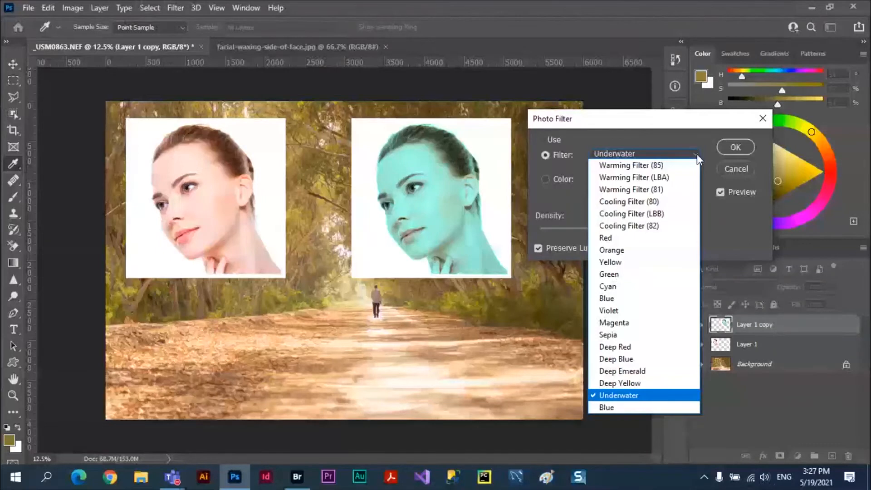
{"action": "left_click", "coordinate": [688, 165]}
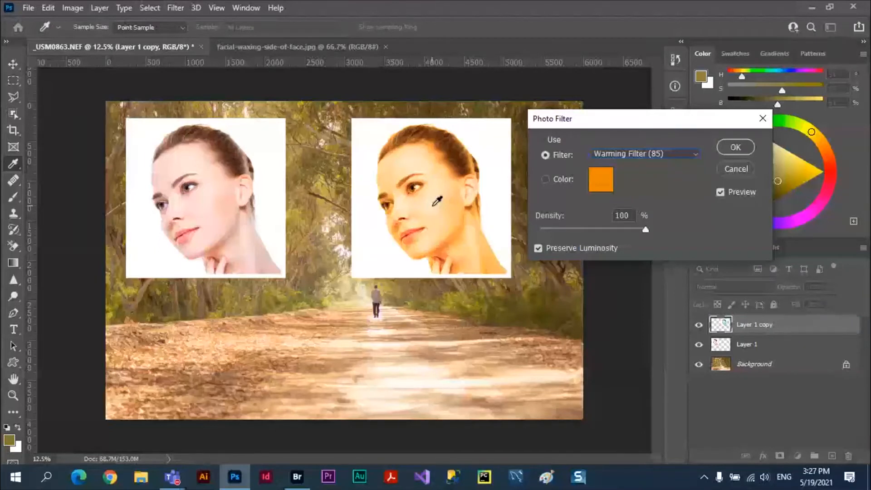
{"action": "key", "text": "Down"}
{"action": "key", "text": "Down"}
{"action": "key", "text": "Down"}
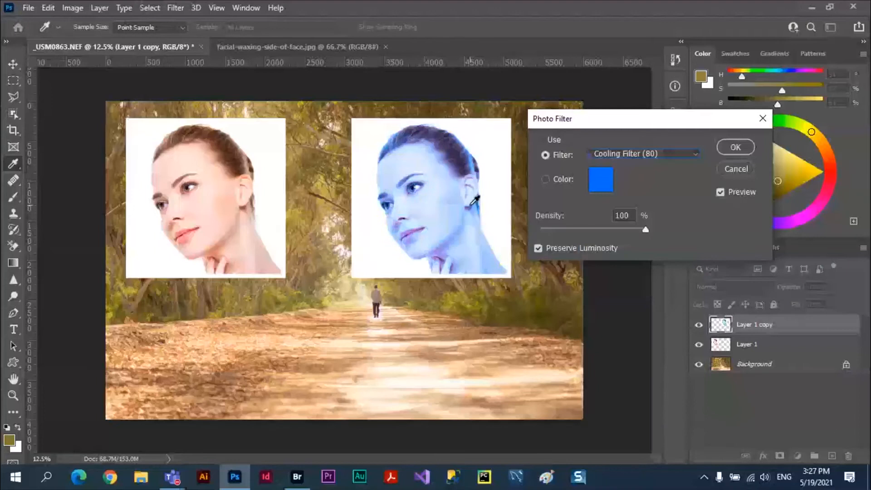
Try the Red, Magenta and Deep Blue filter presets on the duplicate portrait
{"action": "left_click", "coordinate": [694, 154]}
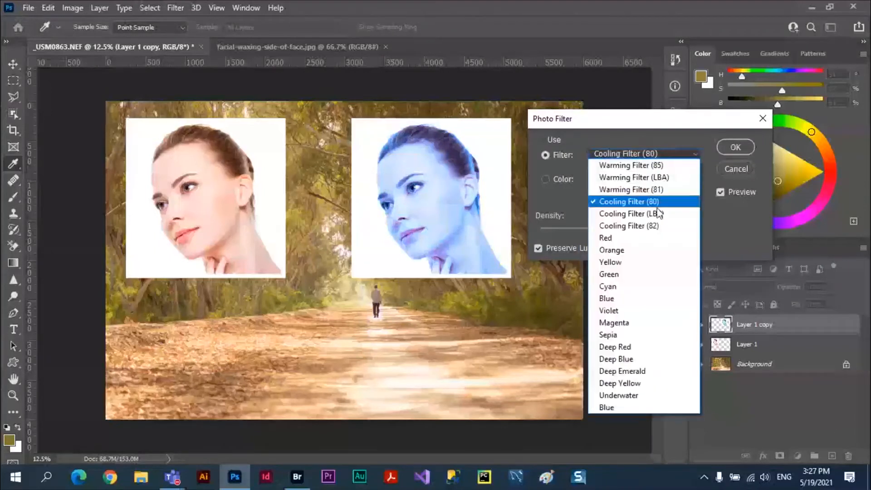
{"action": "left_click", "coordinate": [653, 238]}
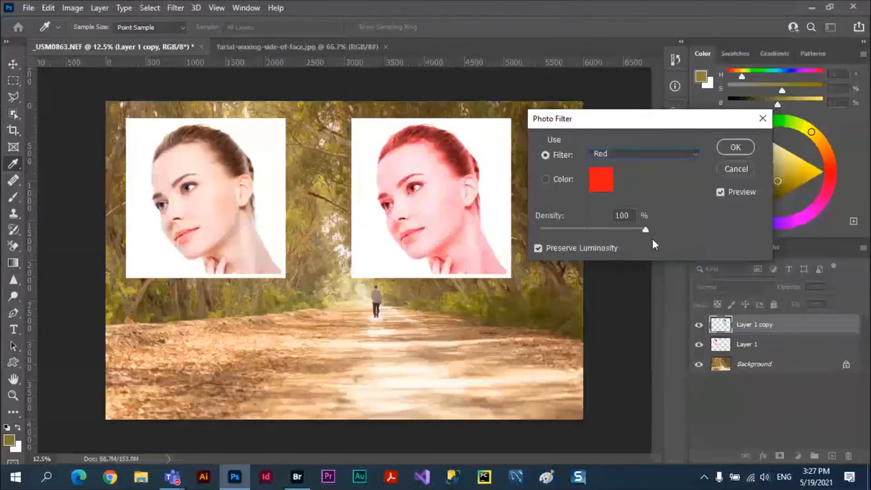
{"action": "left_click", "coordinate": [693, 154]}
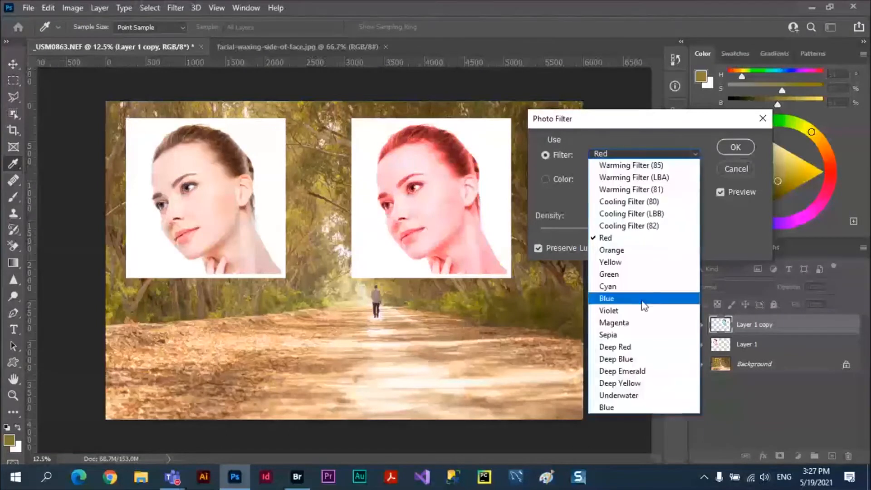
{"action": "left_click", "coordinate": [633, 325]}
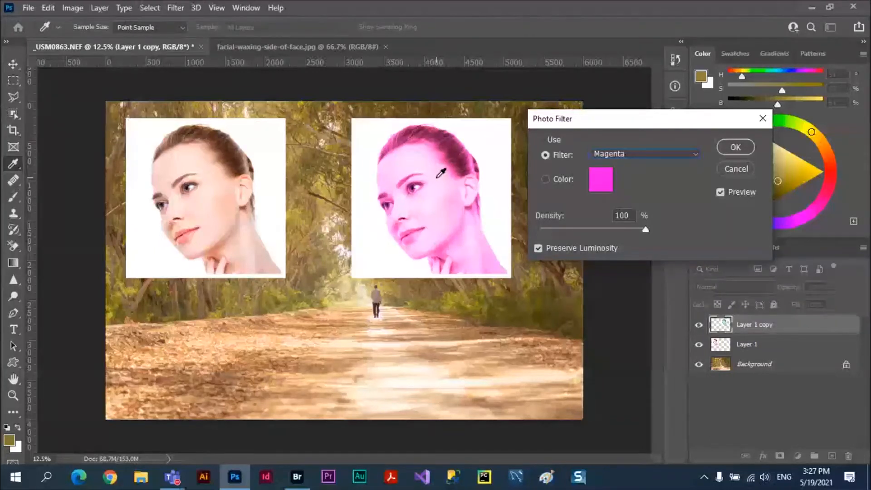
{"action": "key", "text": "Down"}
{"action": "key", "text": "Down"}
{"action": "key", "text": "Down"}
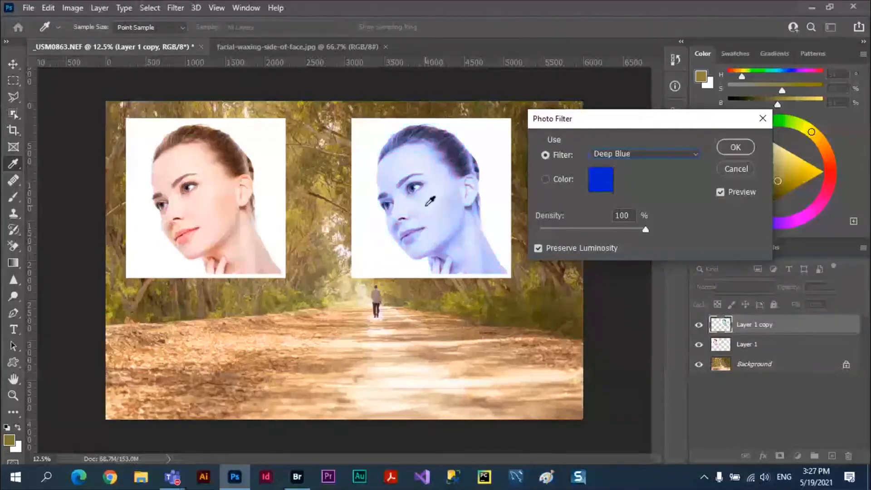
Switch the Photo Filter to a custom green color, 149214, and apply it to the duplicate portrait at 100% density
{"action": "left_click", "coordinate": [546, 180]}
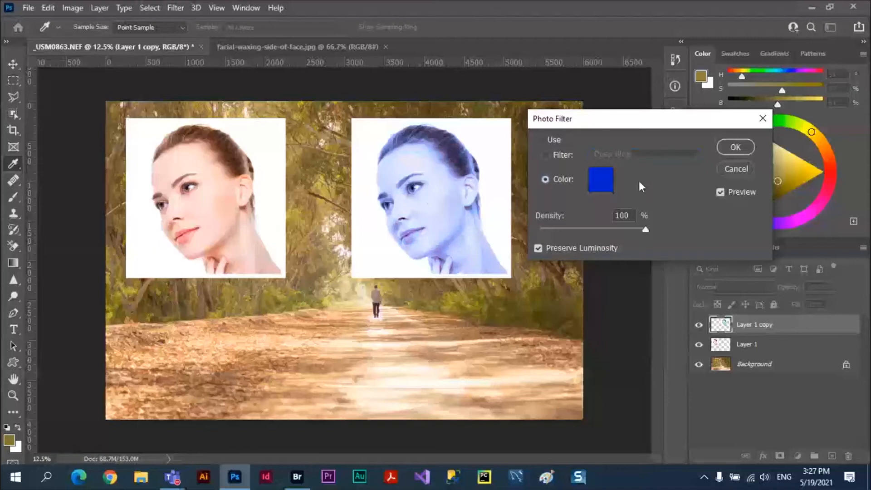
{"action": "left_click", "coordinate": [603, 184]}
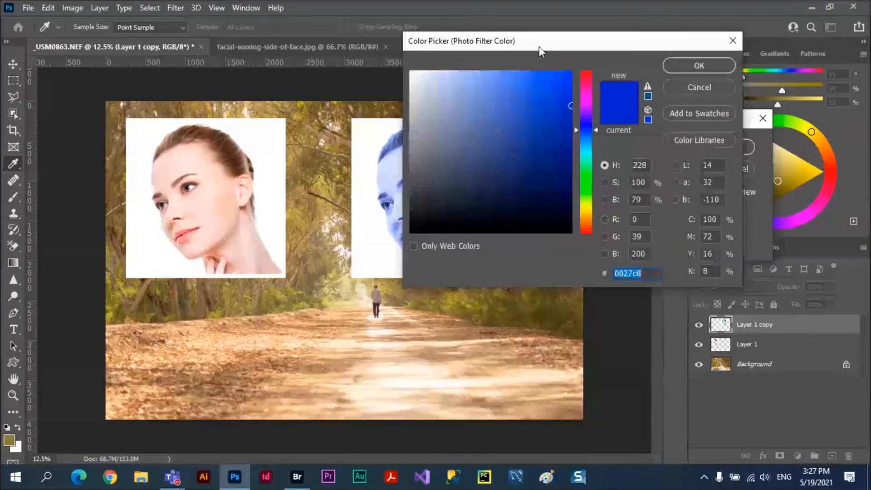
{"action": "left_click_drag", "start_coordinate": [588, 151], "coordinate": [587, 180]}
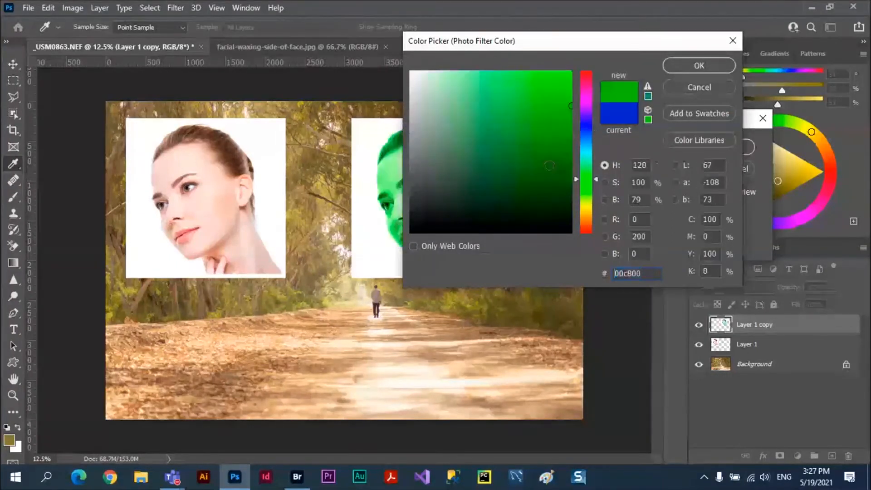
{"action": "left_click_drag", "start_coordinate": [543, 151], "coordinate": [550, 141]}
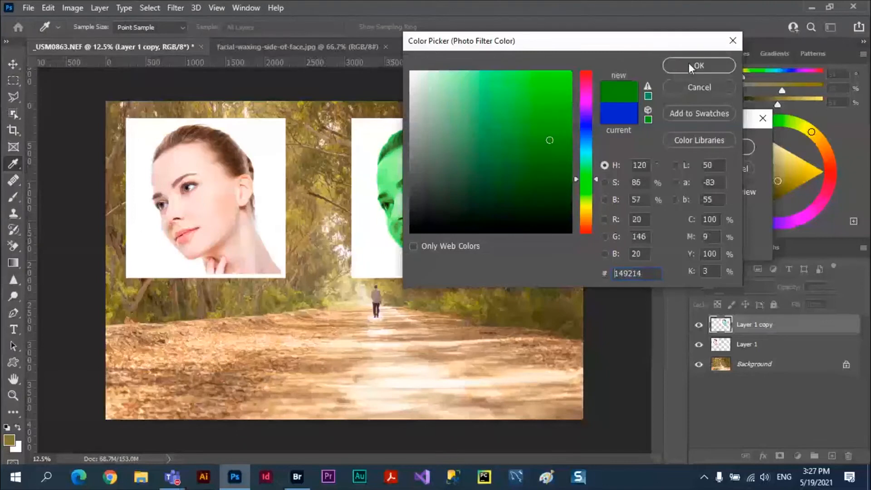
{"action": "left_click", "coordinate": [689, 65]}
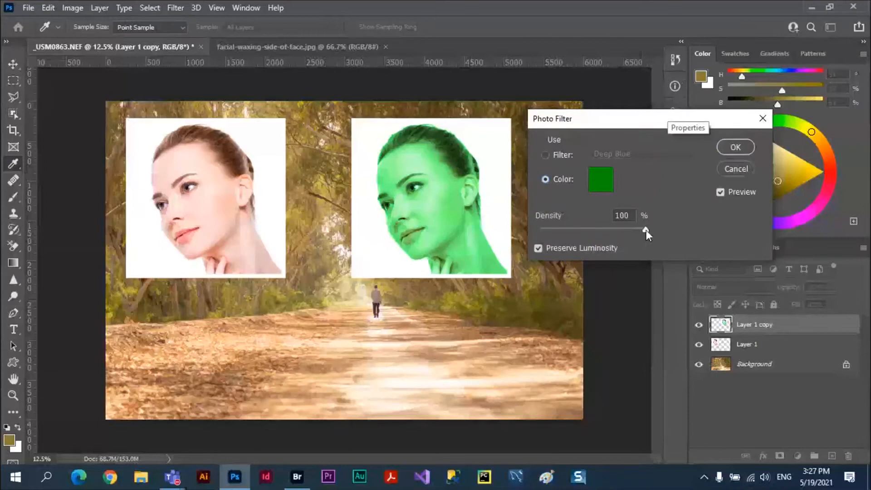
{"action": "mouse_move", "coordinate": [647, 230]}
{"action": "left_mouse_down"}
{"action": "mouse_move", "coordinate": [554, 227]}
{"action": "mouse_move", "coordinate": [648, 237]}
{"action": "left_mouse_up"}
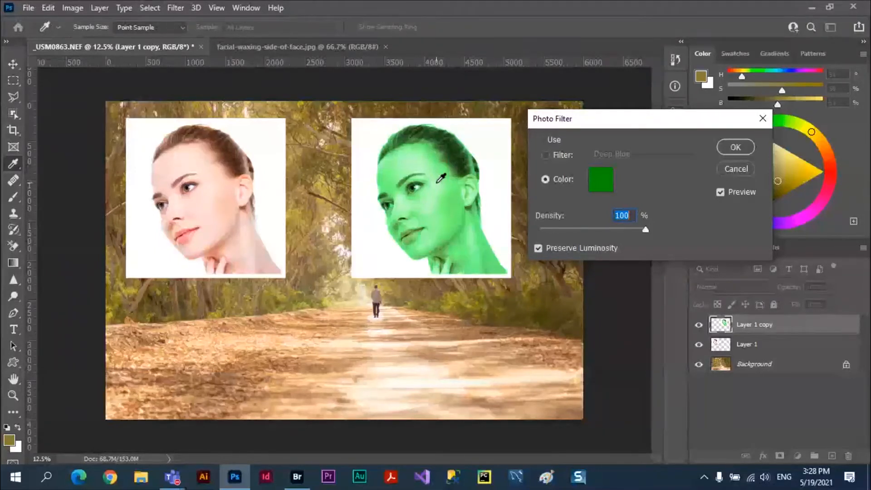
{"action": "left_click", "coordinate": [734, 146]}
Place another copy of the original portrait over the lower middle of the photo and start a Photo Filter on it
{"action": "left_click_drag", "start_coordinate": [224, 202], "coordinate": [350, 342]}
{"action": "left_click", "coordinate": [211, 198]}
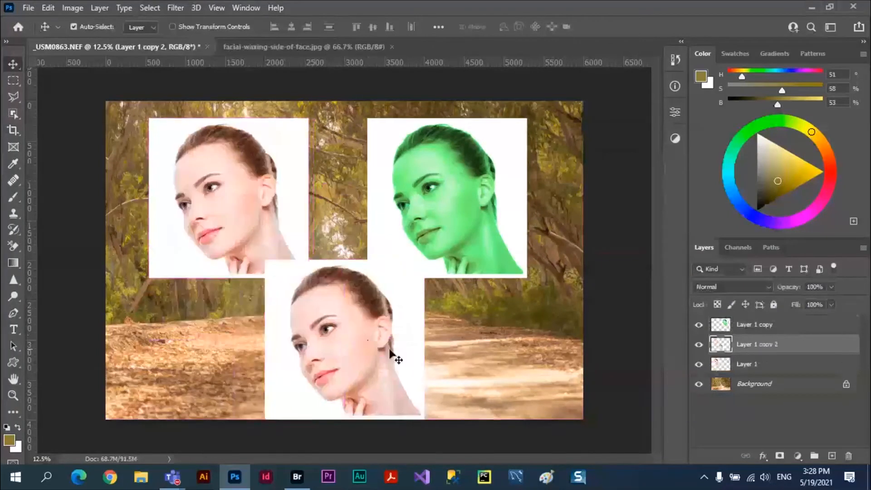
{"action": "left_click", "coordinate": [80, 11]}
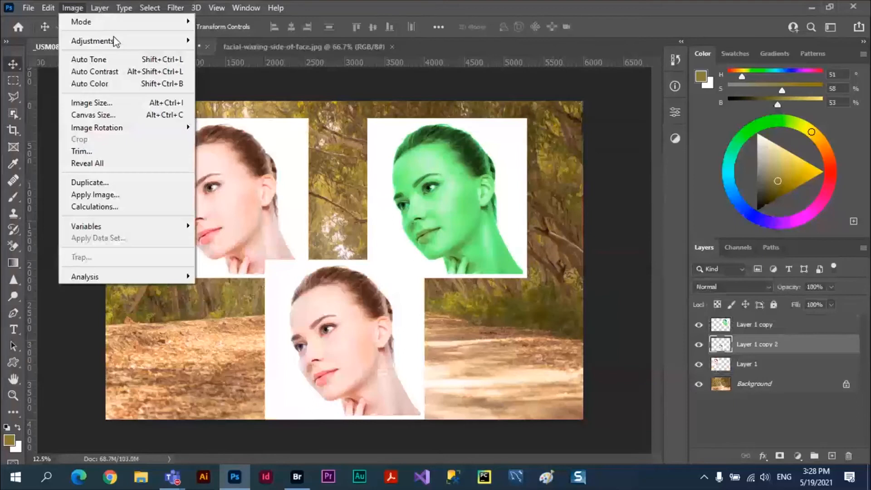
{"action": "mouse_move", "coordinate": [114, 42]}
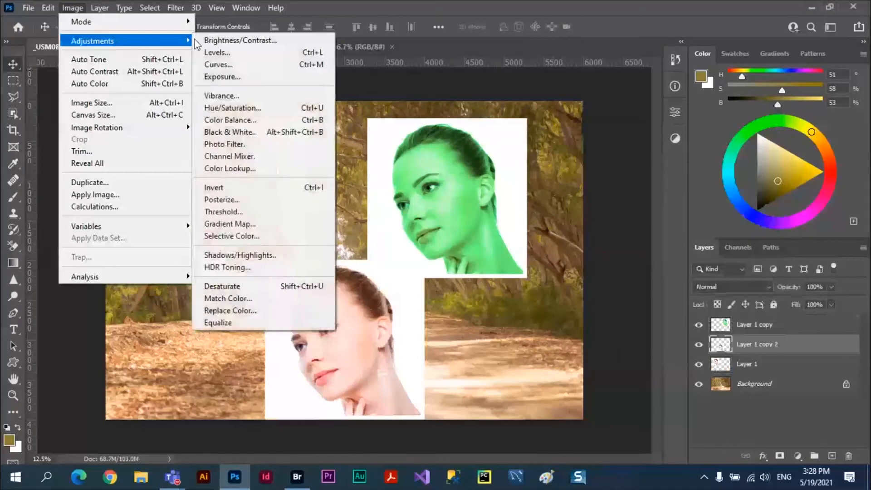
{"action": "left_click", "coordinate": [250, 150]}
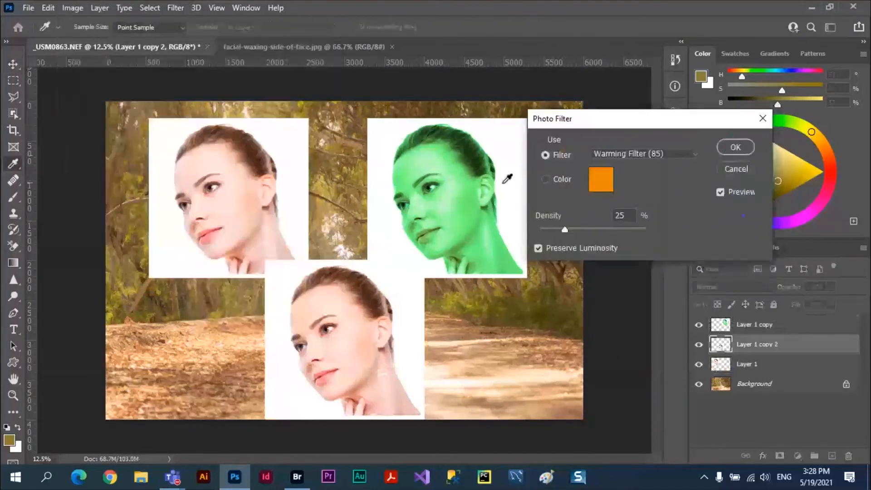
Set the filter to custom blue 1e2bcf at 100% density and compare the copy with Preserve Luminosity off and on
{"action": "left_click", "coordinate": [606, 180]}
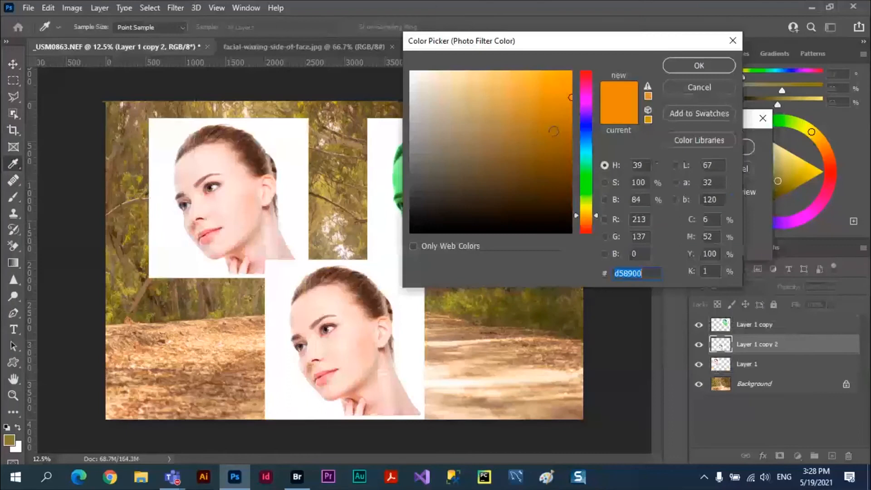
{"action": "left_click", "coordinate": [585, 127]}
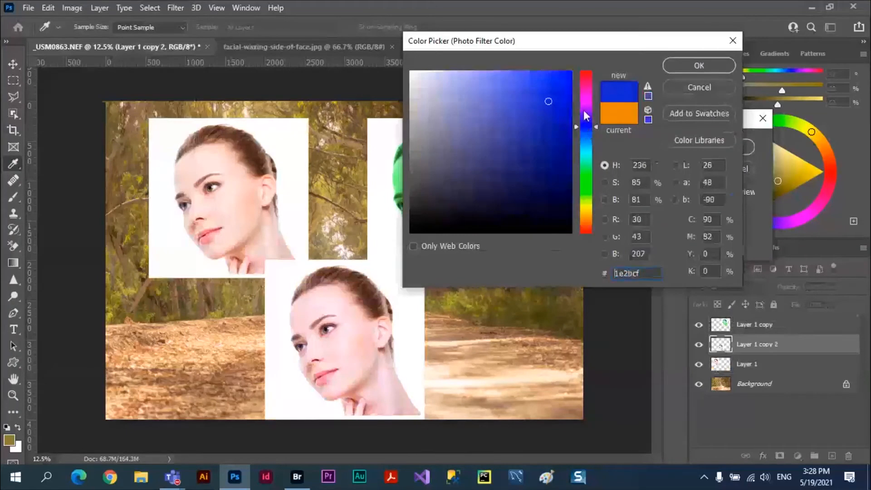
{"action": "left_click", "coordinate": [693, 65]}
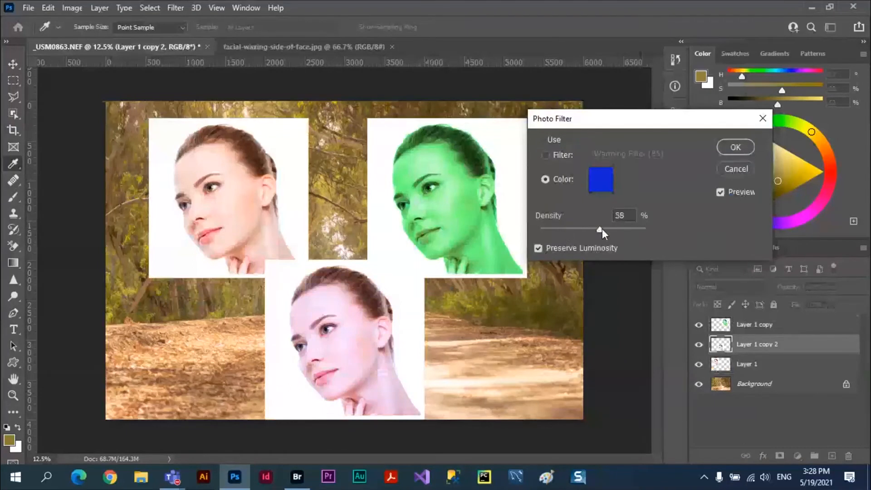
{"action": "left_click", "coordinate": [659, 228]}
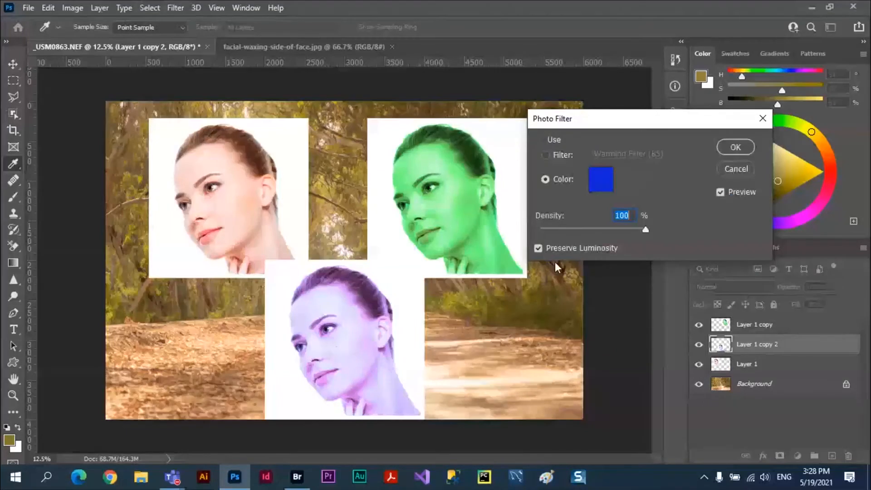
{"action": "left_click", "coordinate": [539, 248]}
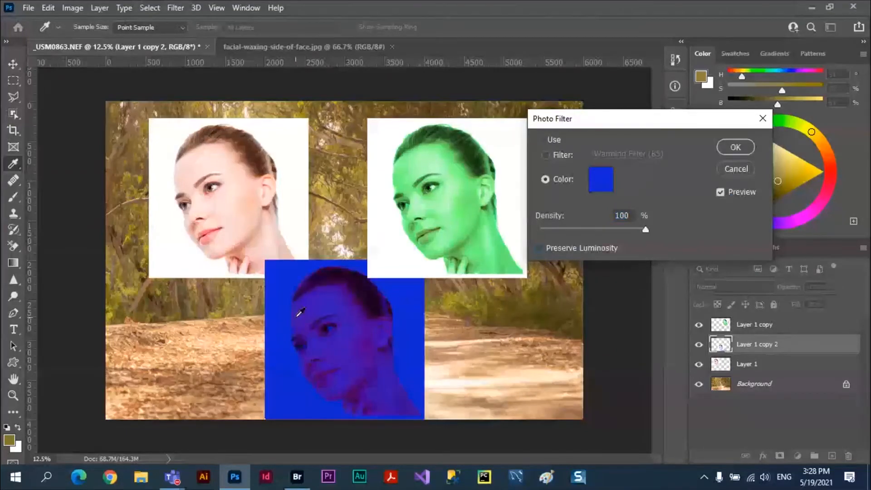
{"action": "left_click", "coordinate": [538, 247]}
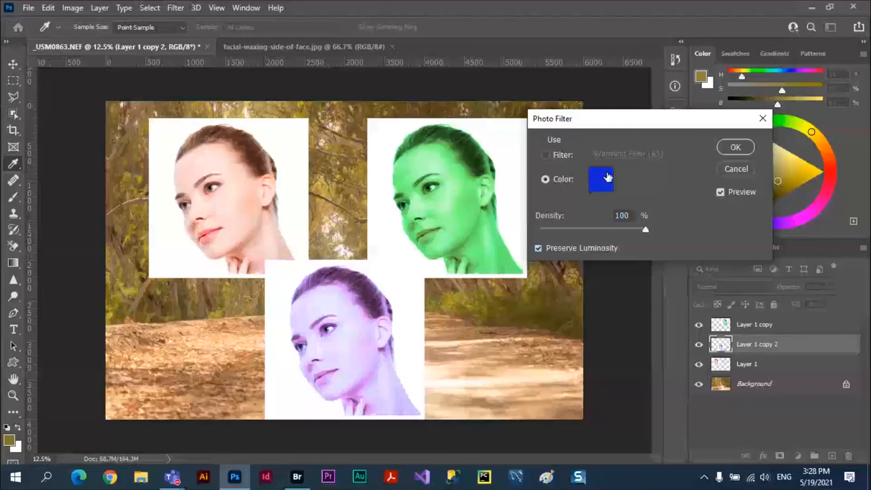
Try green 1ecf1e, orange cf581e and a blue as the filter color on the lower portrait, and cancel the Photo Filter
{"action": "left_click", "coordinate": [599, 187]}
{"action": "left_click", "coordinate": [586, 179]}
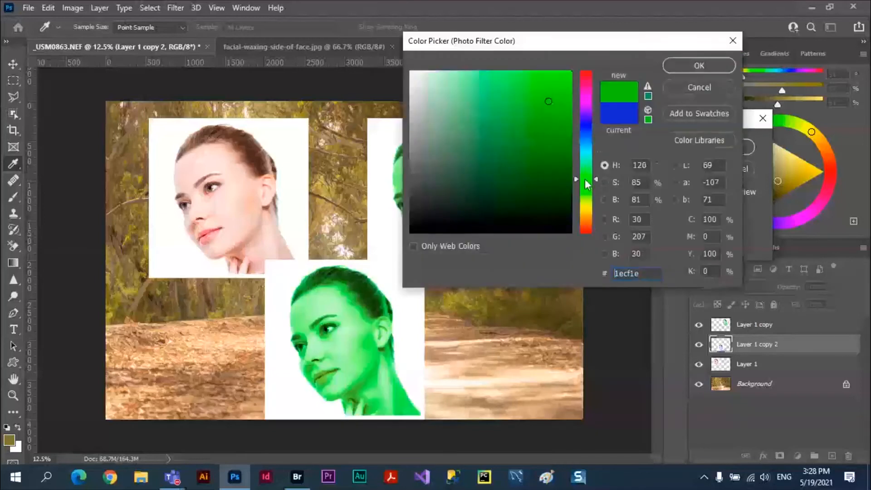
{"action": "left_click", "coordinate": [586, 227]}
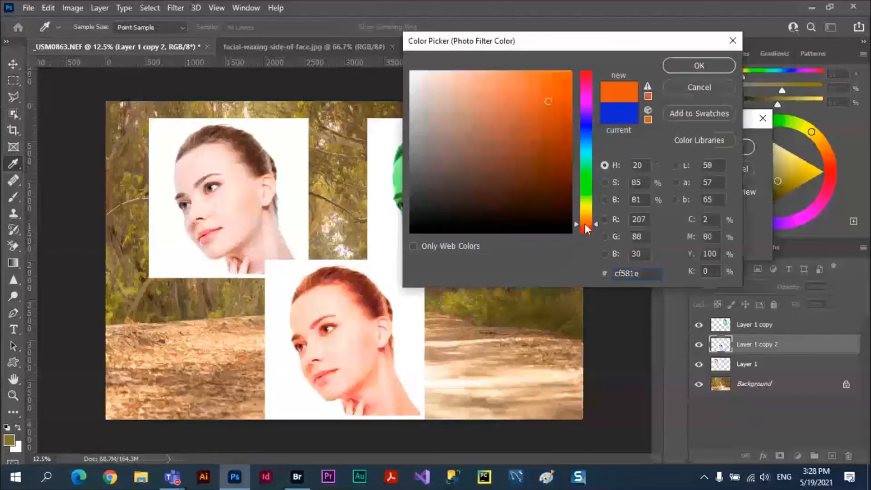
{"action": "left_click", "coordinate": [587, 119]}
{"action": "left_click", "coordinate": [586, 123]}
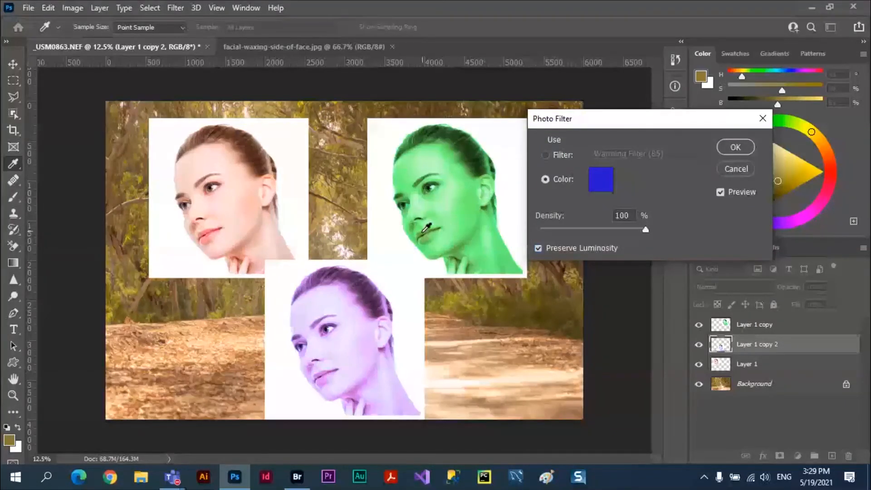
{"action": "left_click", "coordinate": [736, 171]}
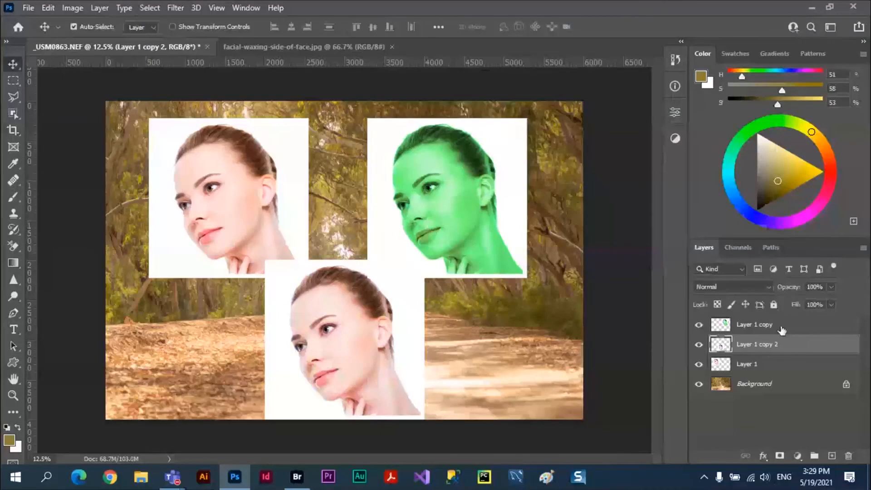
Delete the three portrait layers, Layer 1 copy, Layer 1 copy 2 and Layer 1, leaving only the Background
{"action": "left_click", "coordinate": [763, 324]}
{"action": "left_click", "coordinate": [848, 456]}
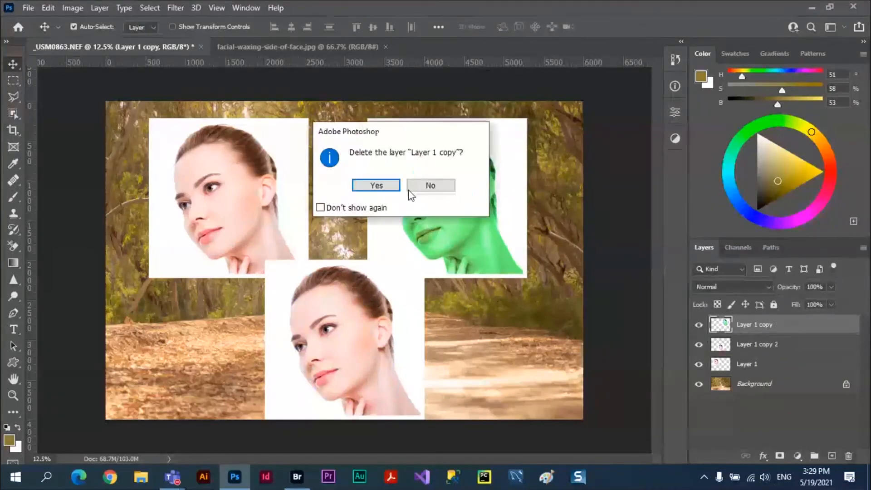
{"action": "left_click", "coordinate": [384, 185]}
{"action": "left_click", "coordinate": [849, 456]}
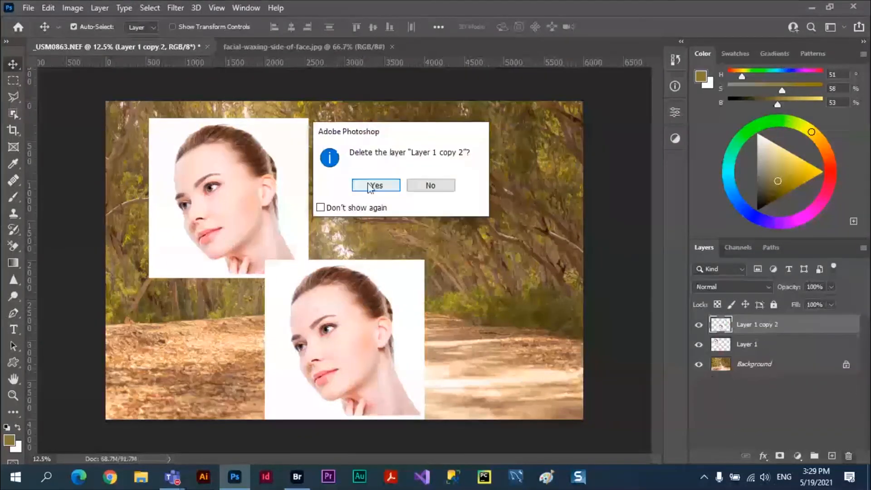
{"action": "left_click", "coordinate": [376, 186]}
{"action": "left_click", "coordinate": [849, 456]}
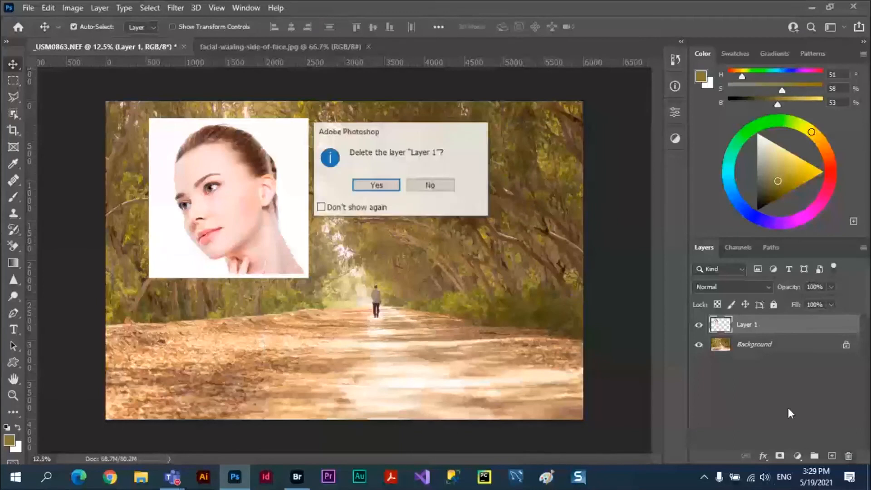
{"action": "left_click", "coordinate": [386, 185]}
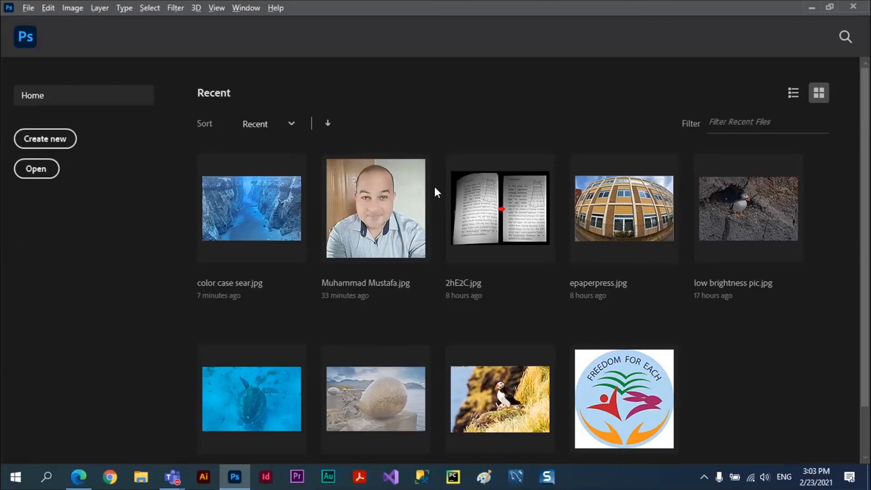
Switch to the Daily Class meeting in Microsoft Teams and stop its recording
{"action": "key", "text": "alt+Tab"}
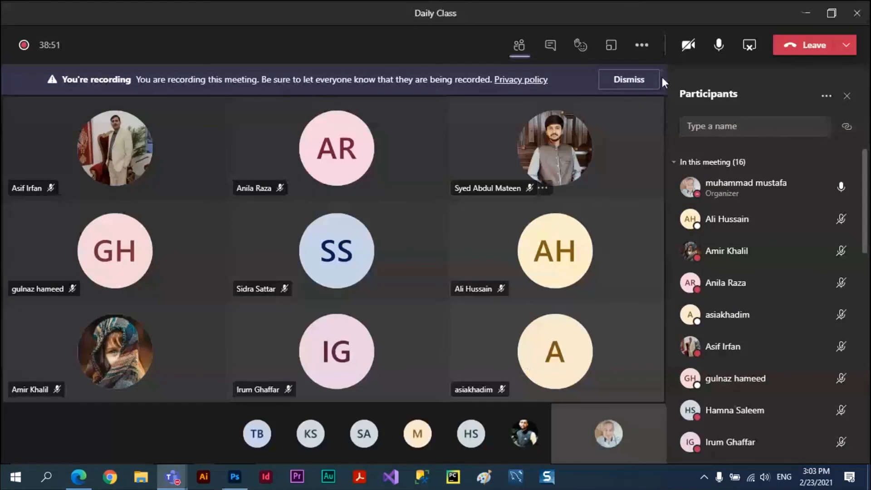
{"action": "left_click", "coordinate": [642, 46]}
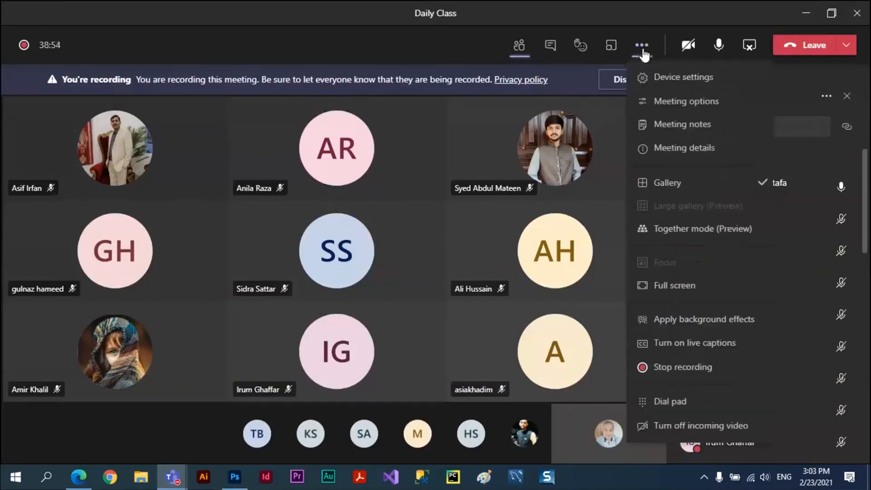
{"action": "left_click", "coordinate": [684, 367]}
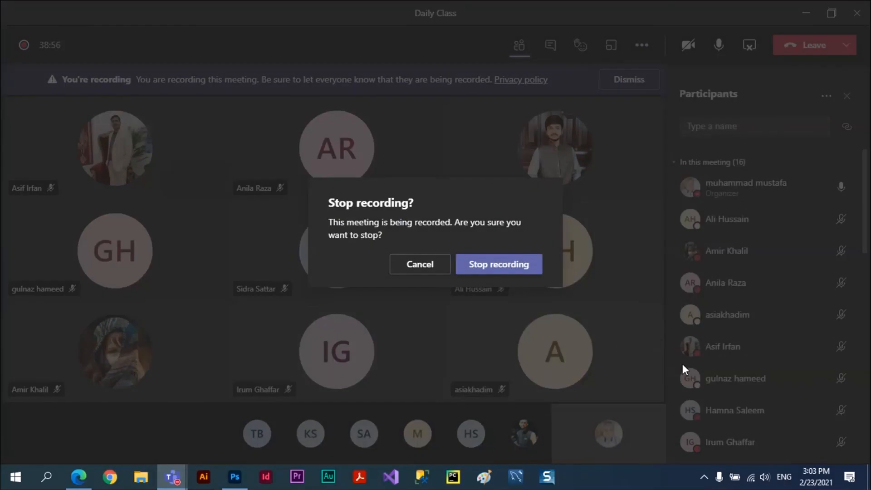
{"action": "left_click", "coordinate": [514, 267]}
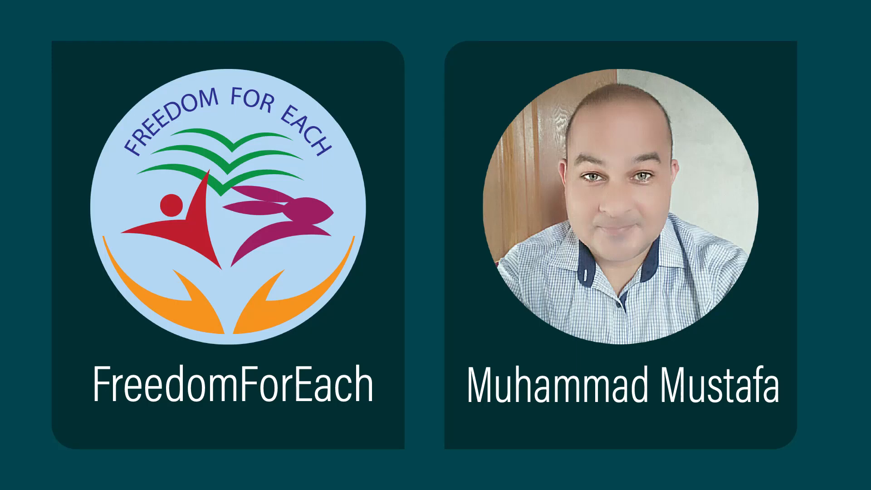